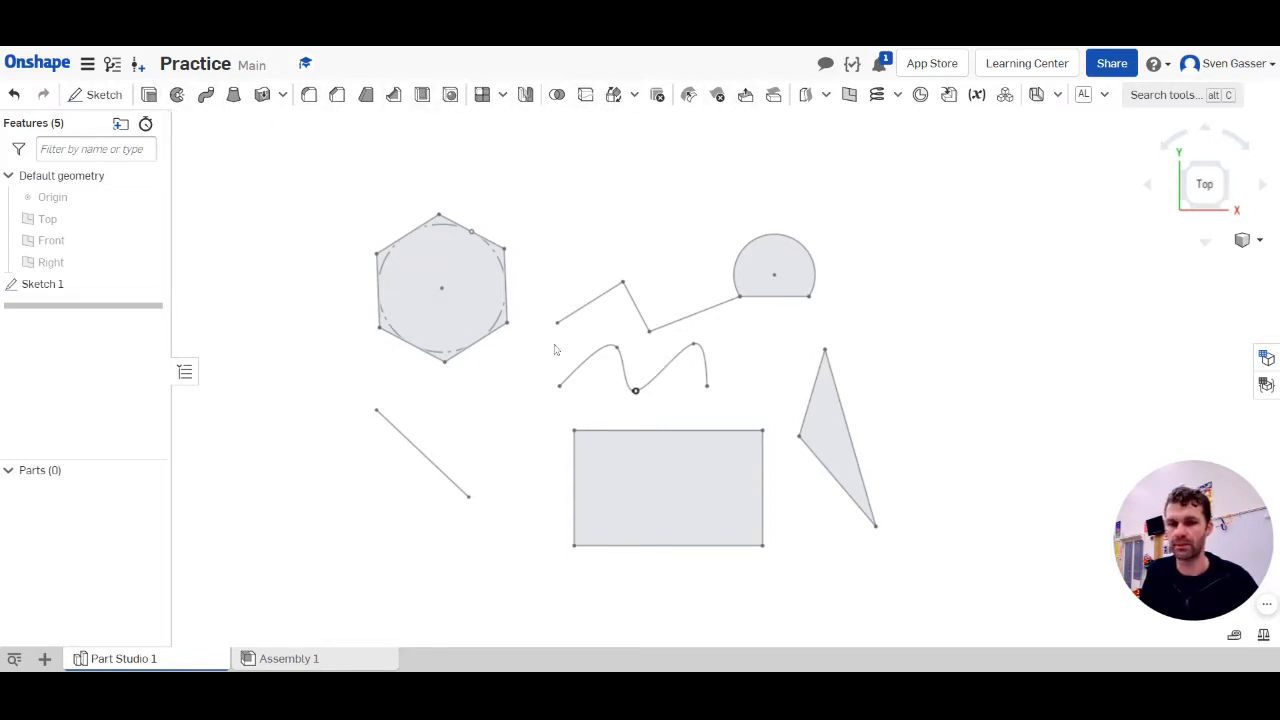
Open Sketch 1 for editing and nudge the hexagon slightly by its centre point.
{"action": "left_click_drag", "start_coordinate": [438, 286], "coordinate": [598, 246]}
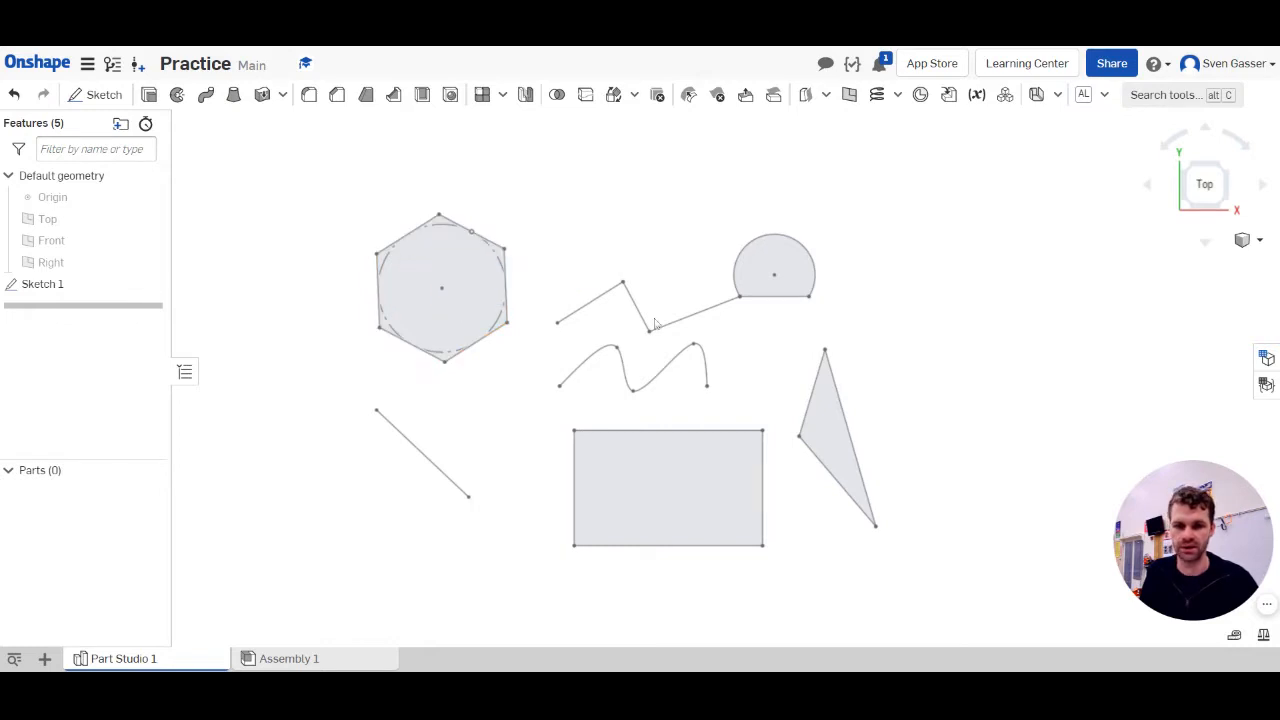
{"action": "left_click", "coordinate": [272, 288]}
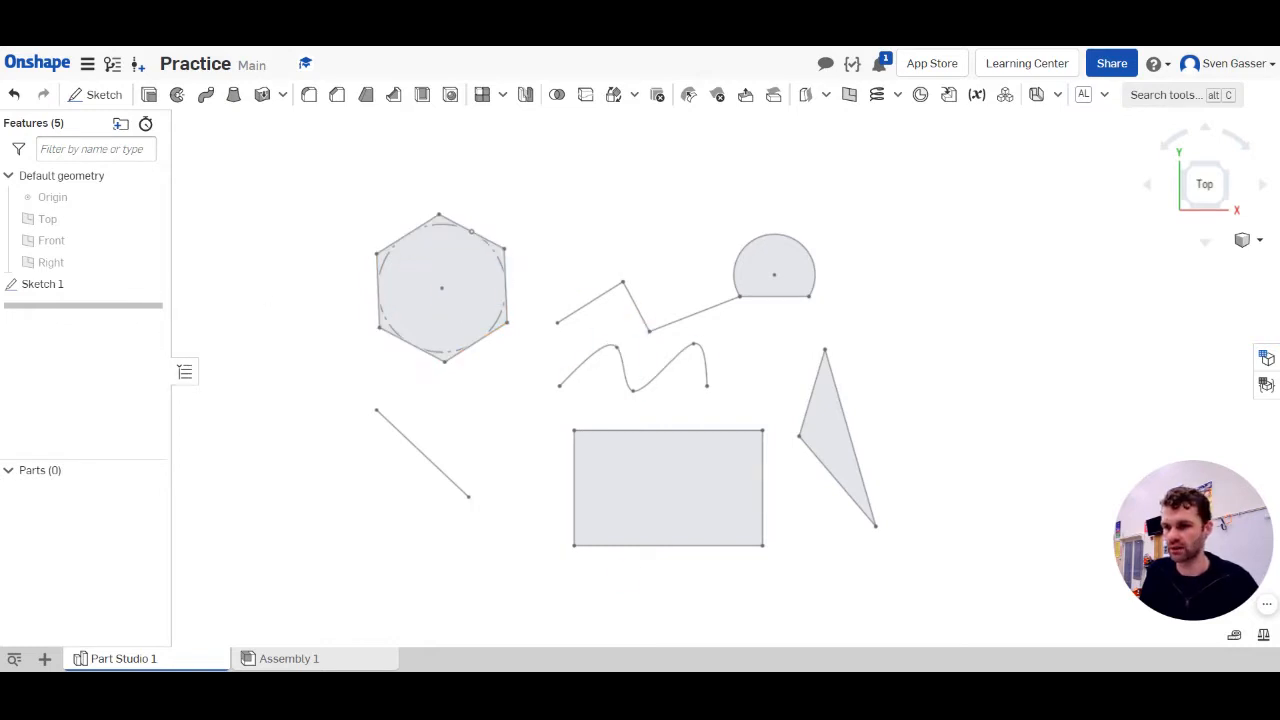
{"action": "double_click", "coordinate": [38, 286]}
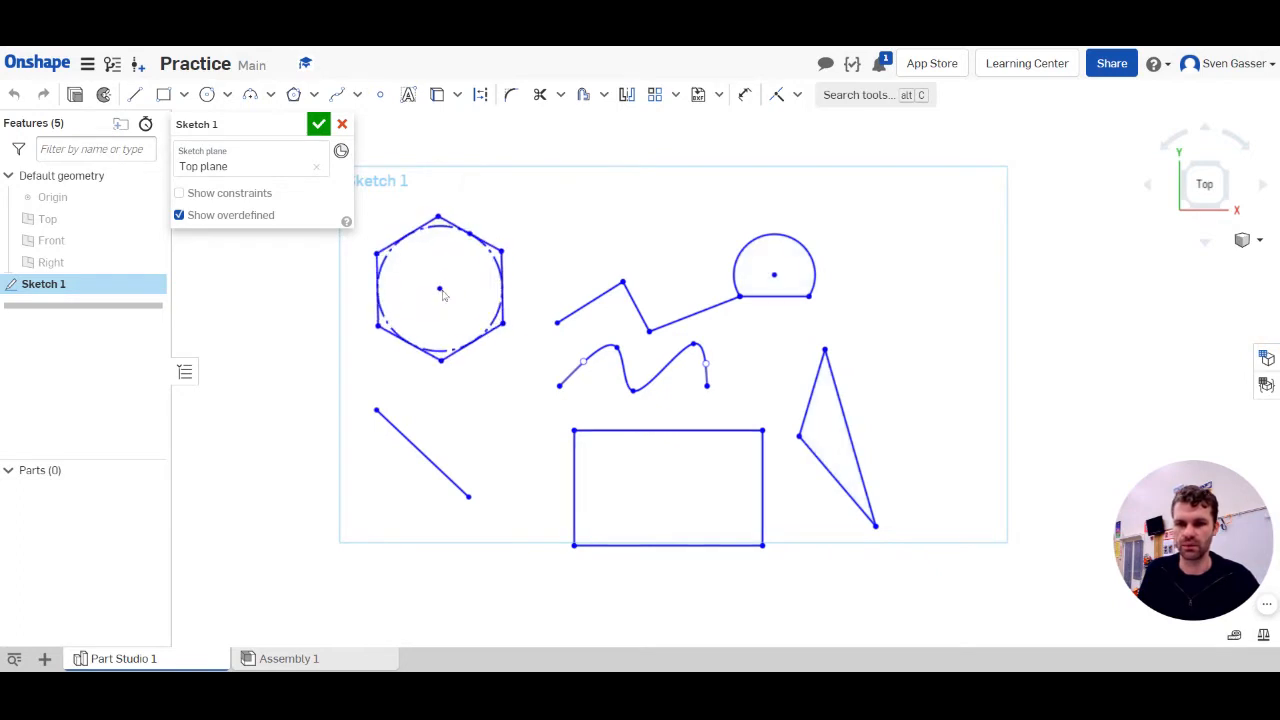
{"action": "left_click_drag", "start_coordinate": [446, 295], "coordinate": [448, 288]}
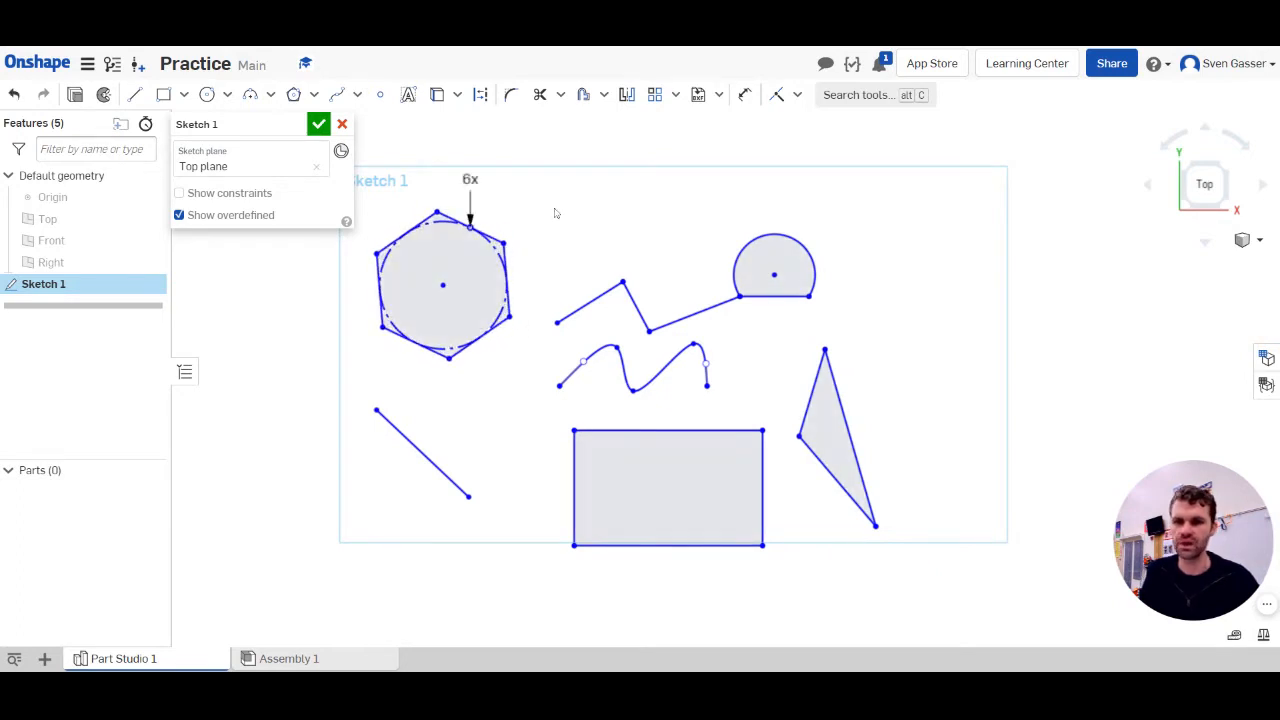
Increase the browser page zoom so the sketch tools appear larger.
{"action": "scroll", "coordinate": [811, 214], "scroll_direction": "down", "scroll_amount": 1}
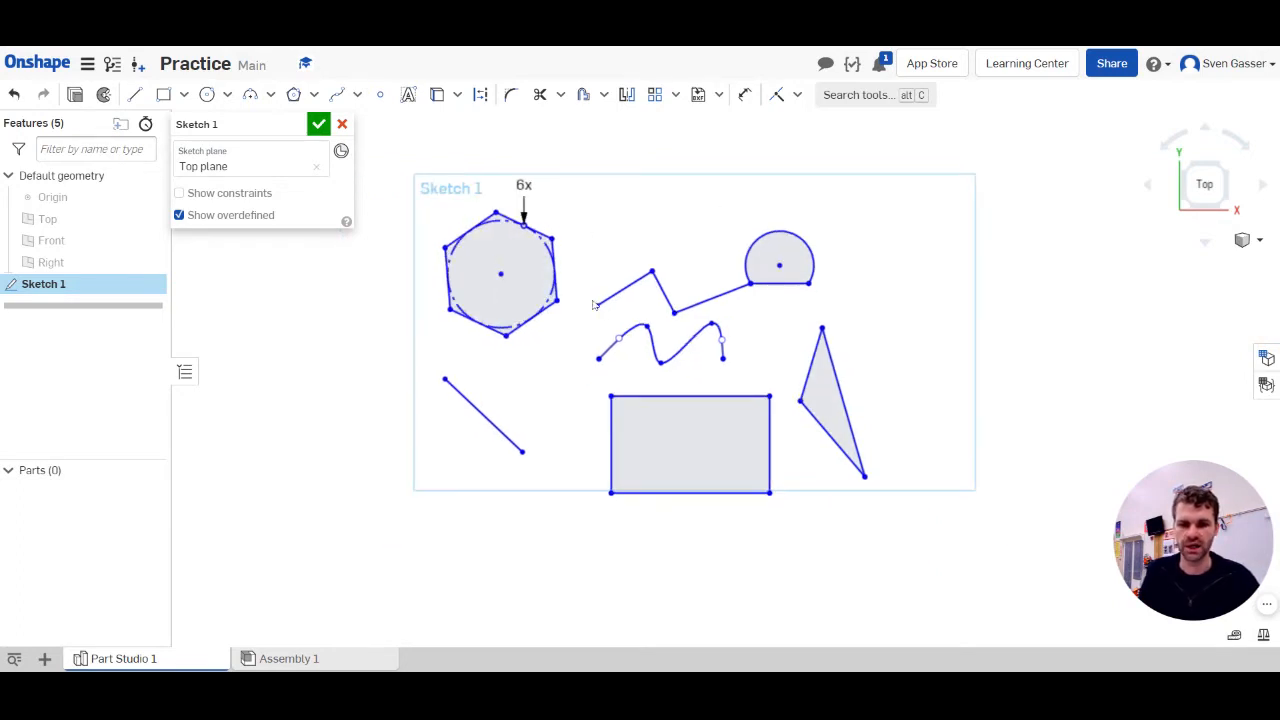
{"action": "scroll", "coordinate": [593, 309], "scroll_direction": "up", "scroll_amount": 1}
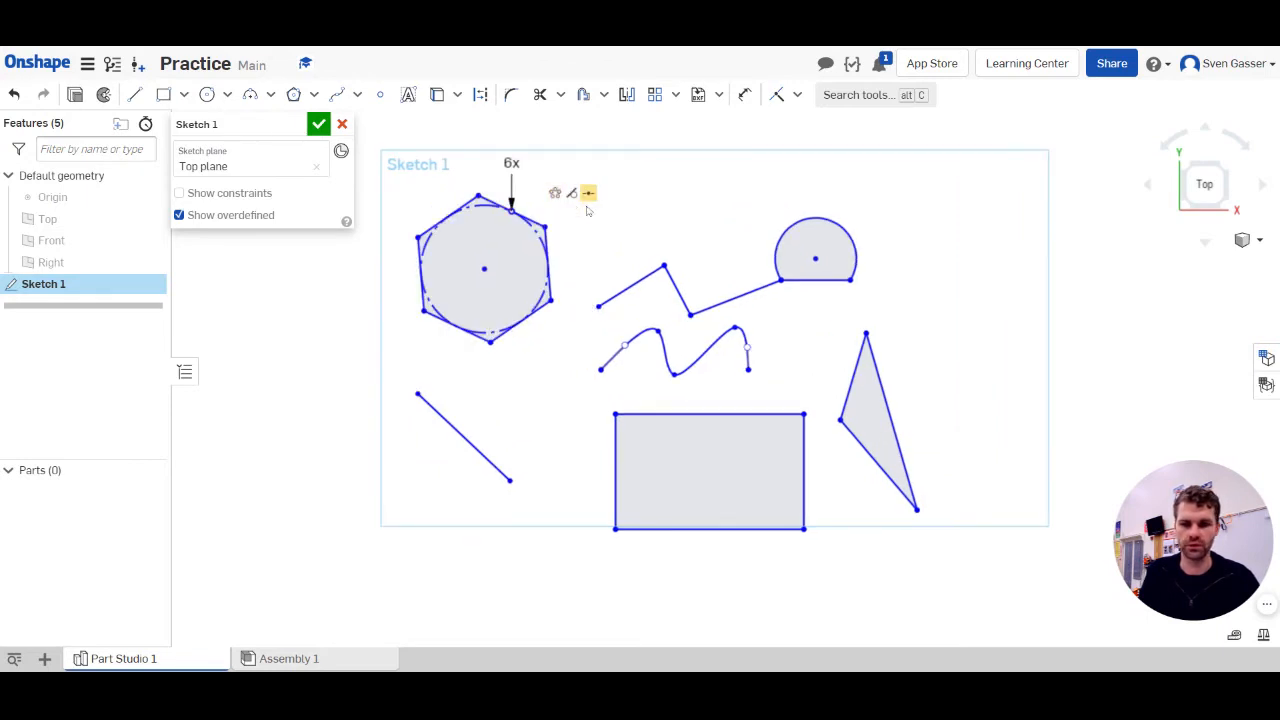
{"action": "scroll", "coordinate": [670, 230], "scroll_direction": "up", "scroll_amount": 1}
{"action": "scroll", "coordinate": [751, 297], "scroll_direction": "down", "scroll_amount": 1}
{"action": "scroll", "coordinate": [593, 264], "scroll_direction": "up", "scroll_amount": 1}
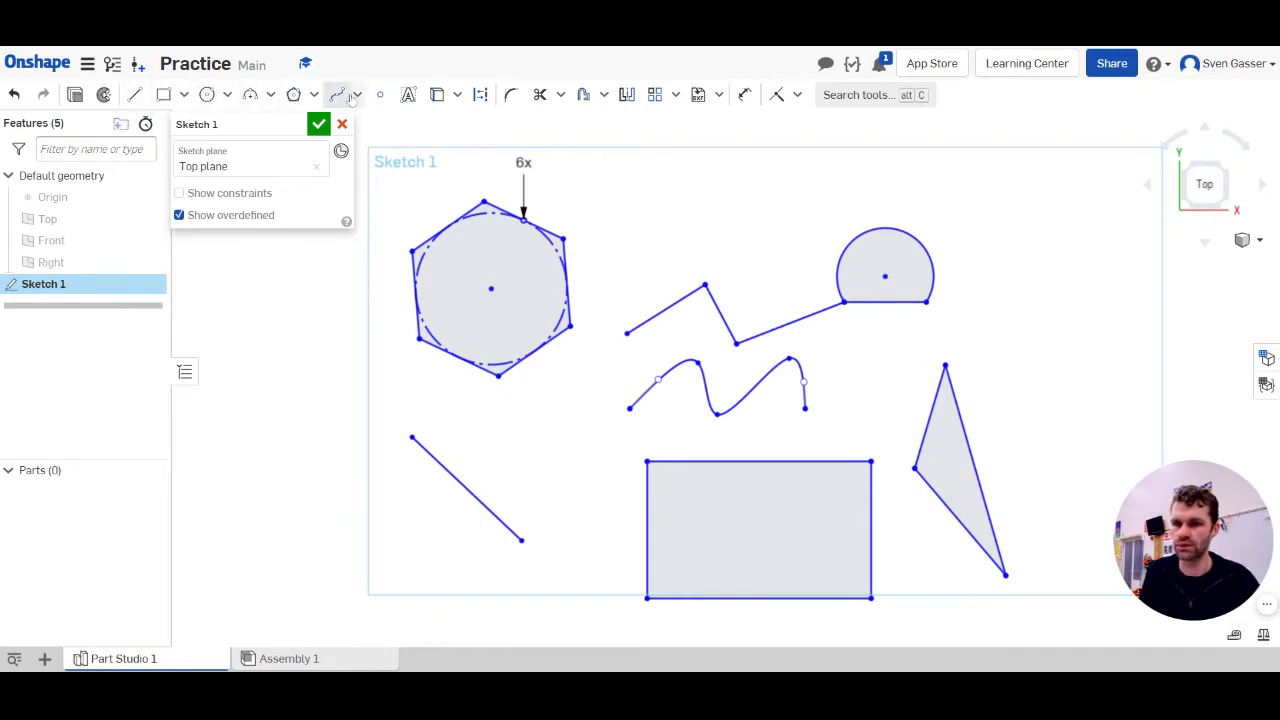
{"action": "key", "text": "ctrl+plus"}
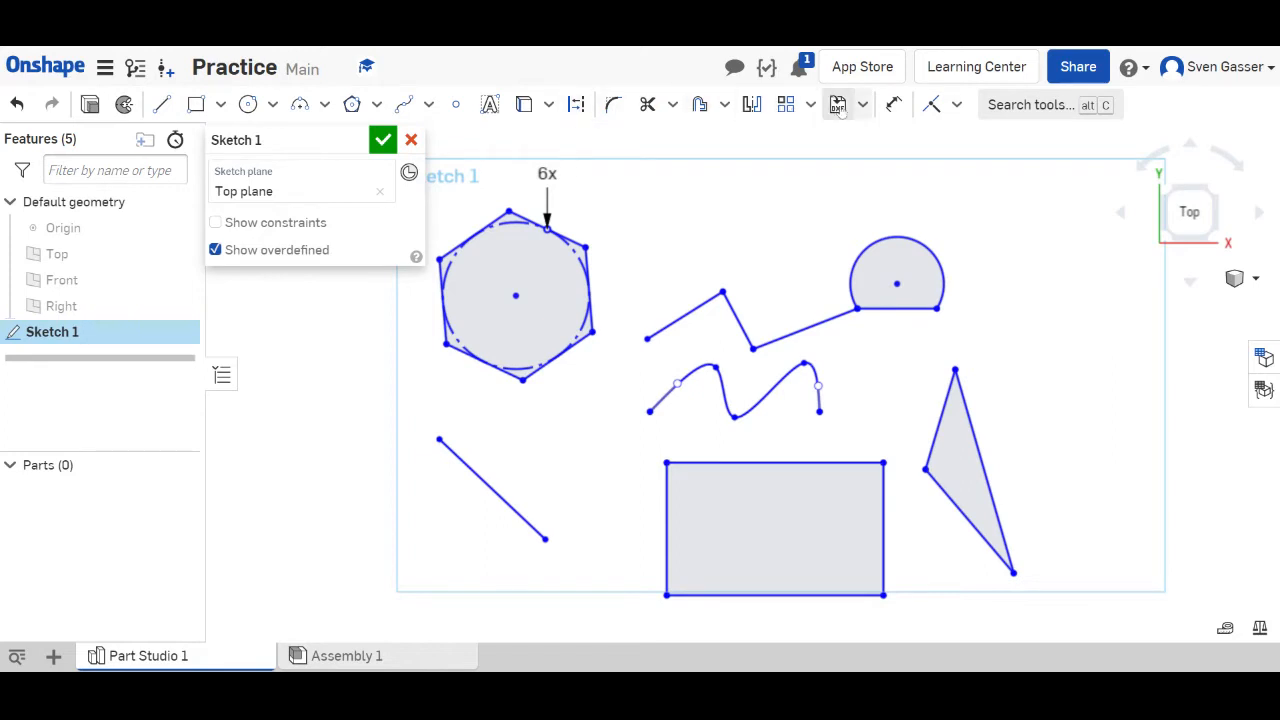
{"action": "scroll", "coordinate": [675, 234], "scroll_direction": "down", "scroll_amount": 1}
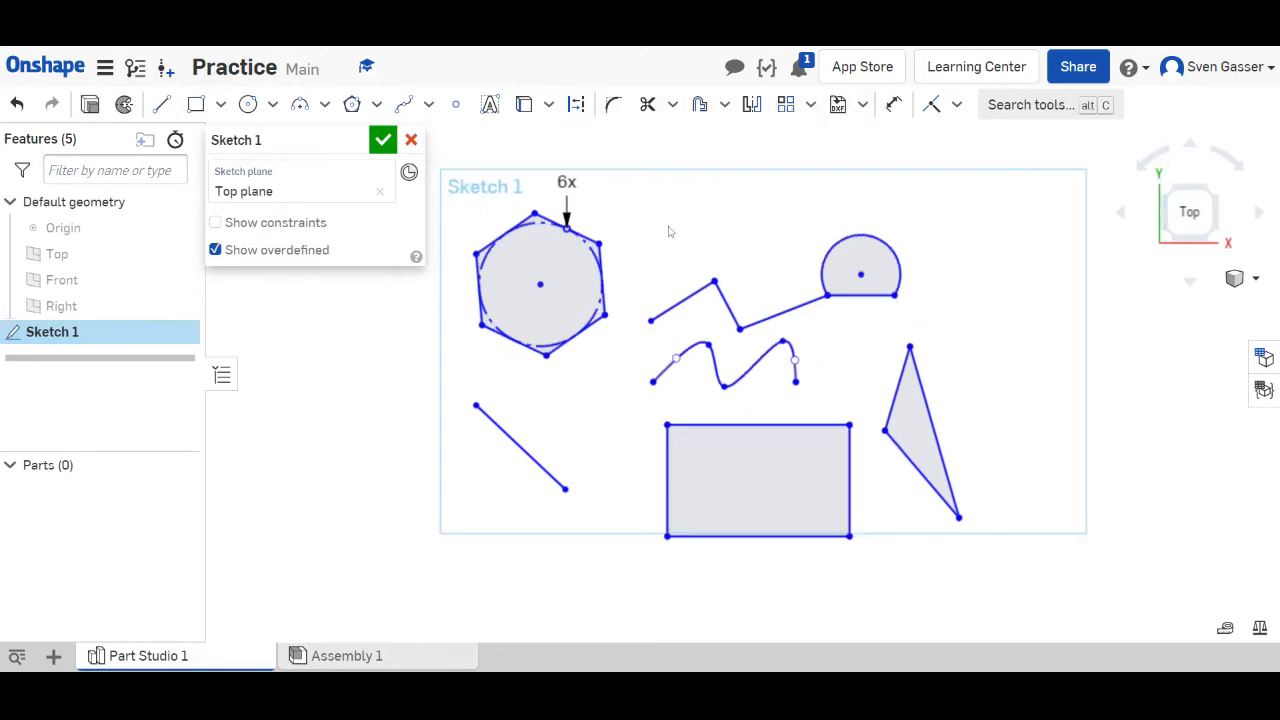
{"action": "scroll", "coordinate": [550, 258], "scroll_direction": "down", "scroll_amount": 1}
{"action": "scroll", "coordinate": [804, 174], "scroll_direction": "up", "scroll_amount": 1}
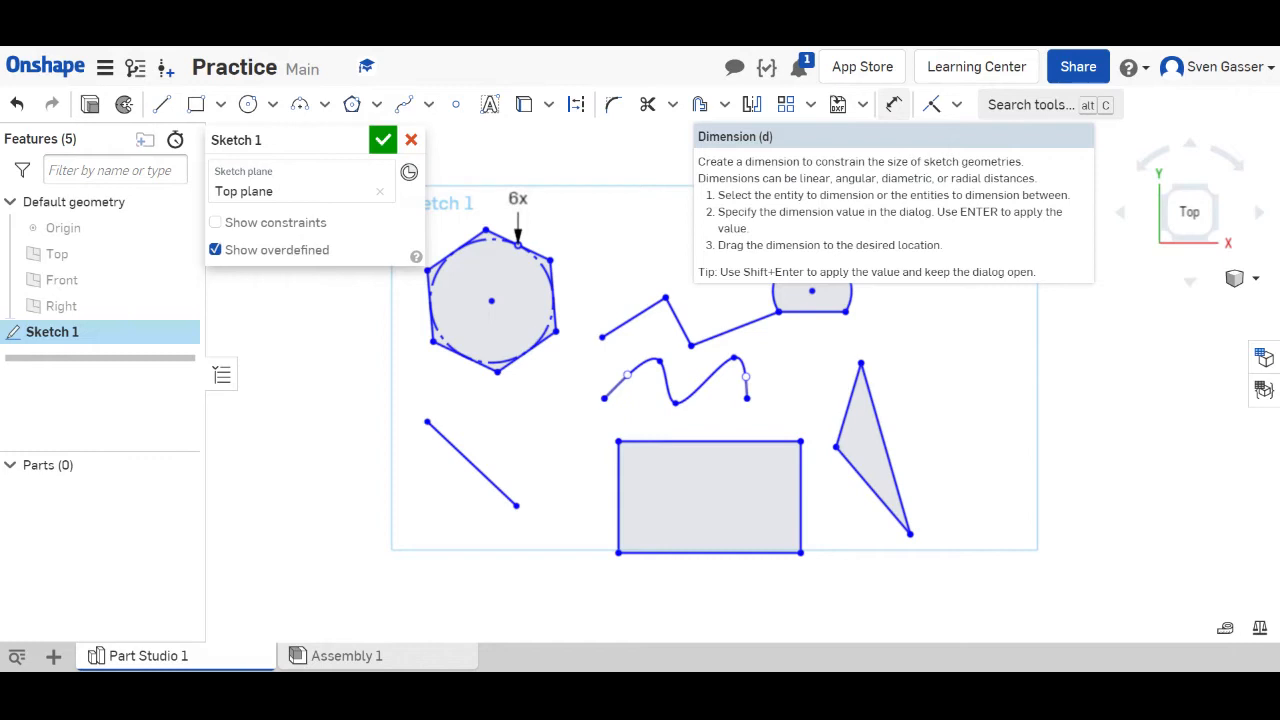
Dimension the triangle's longest side at 4 in, placing the dimension outside the shape.
{"action": "left_click", "coordinate": [894, 104]}
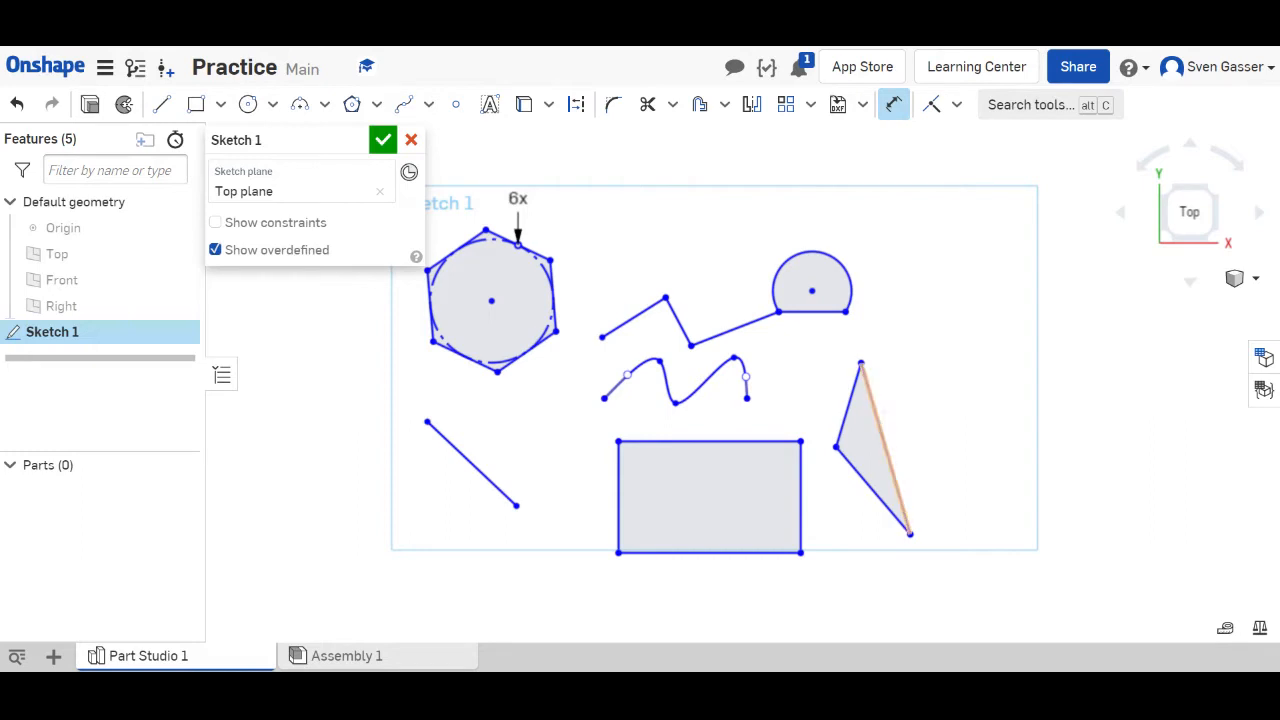
{"action": "left_click", "coordinate": [885, 448]}
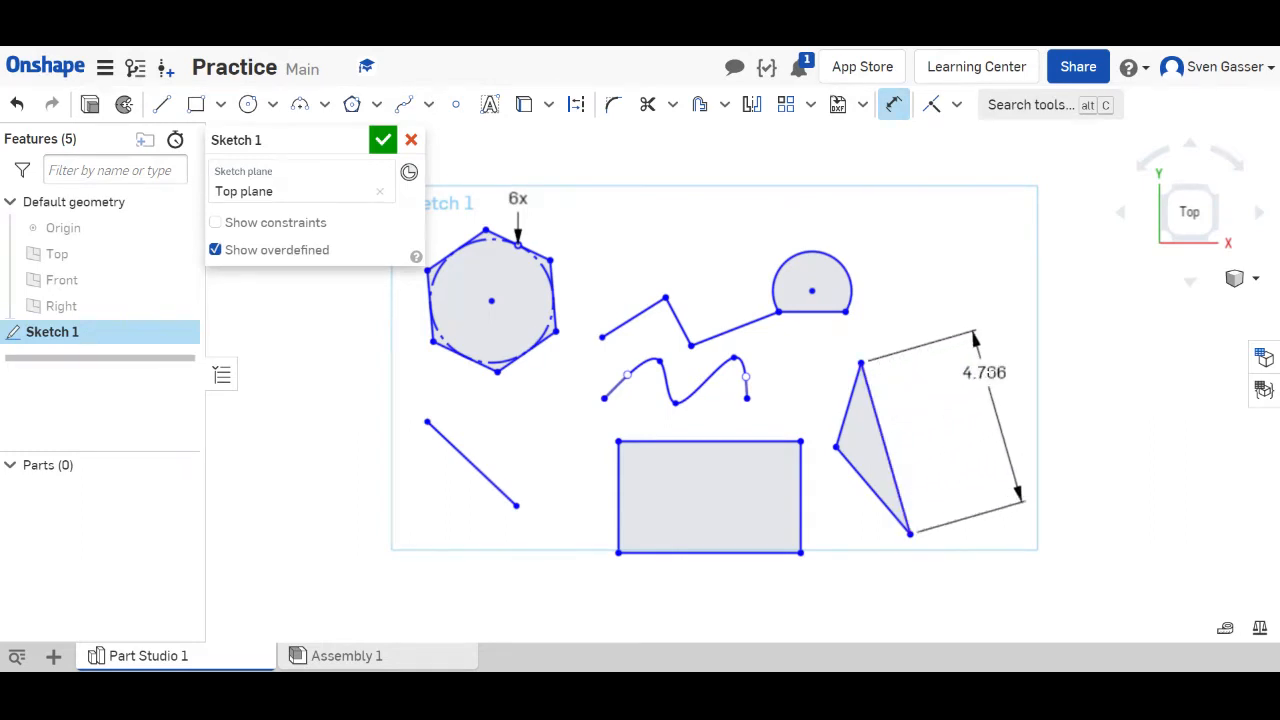
{"action": "left_click", "coordinate": [1014, 394]}
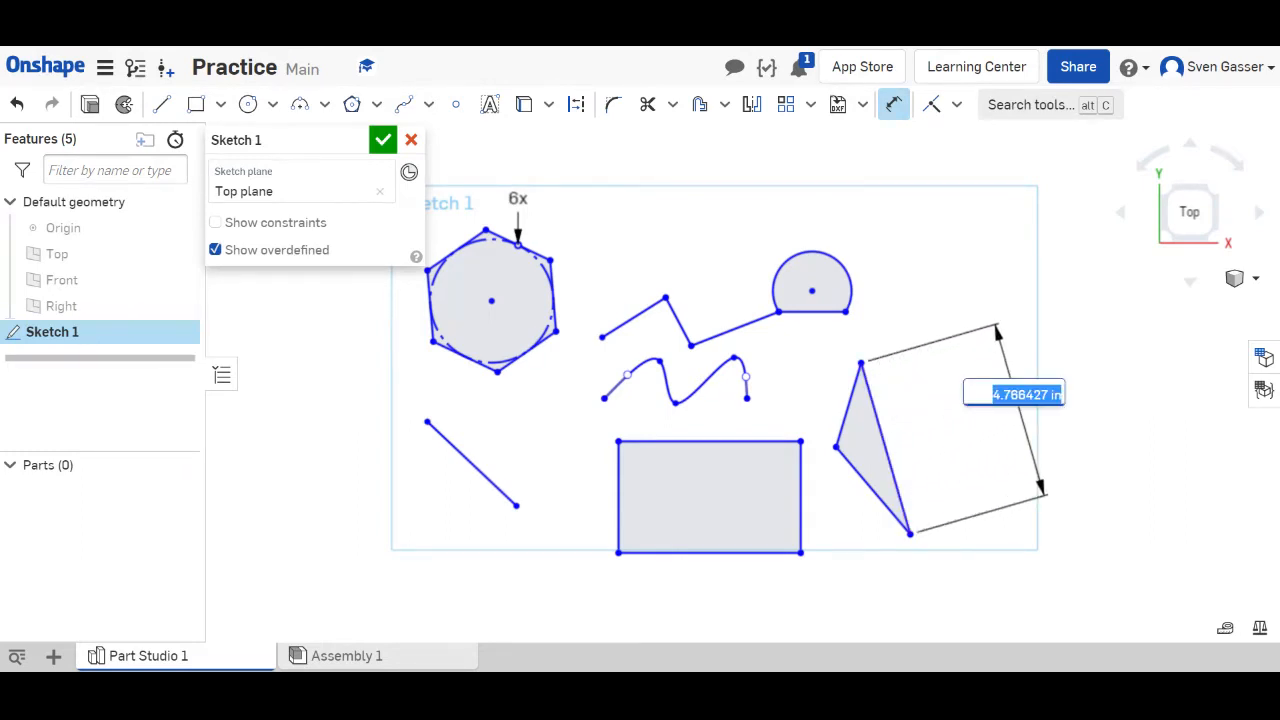
{"action": "type", "text": "4"}
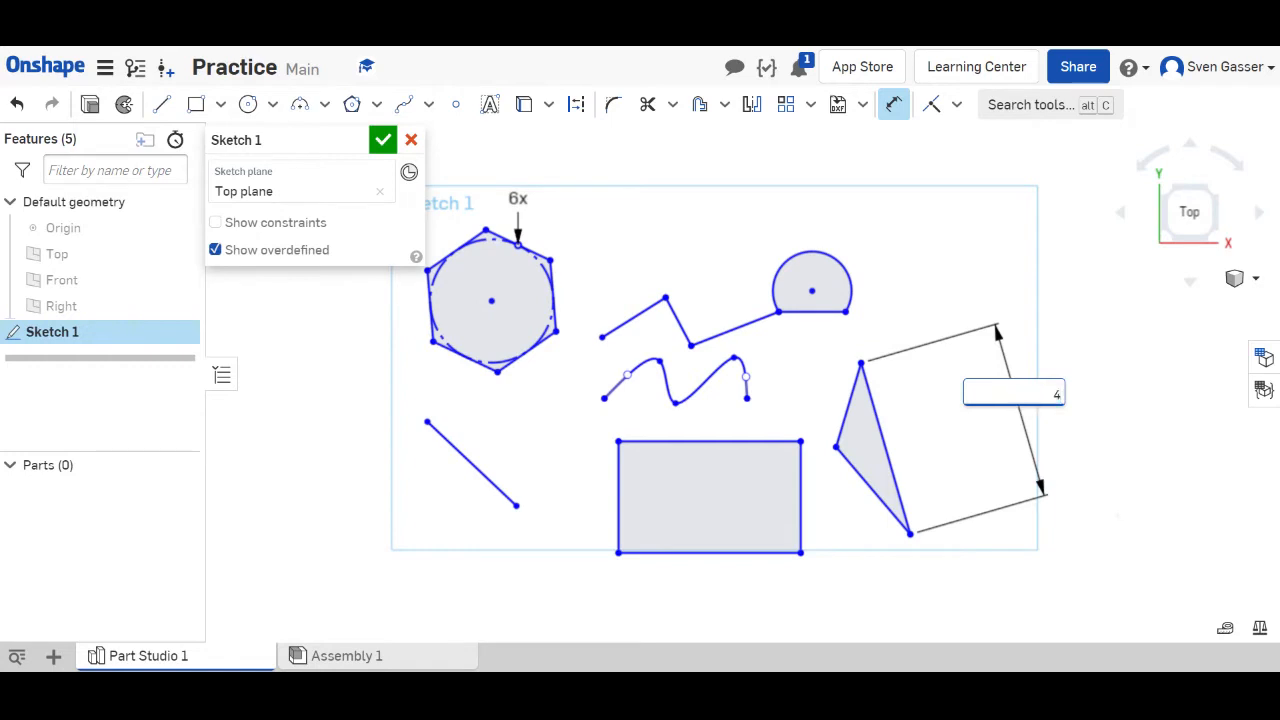
{"action": "key", "text": "Return"}
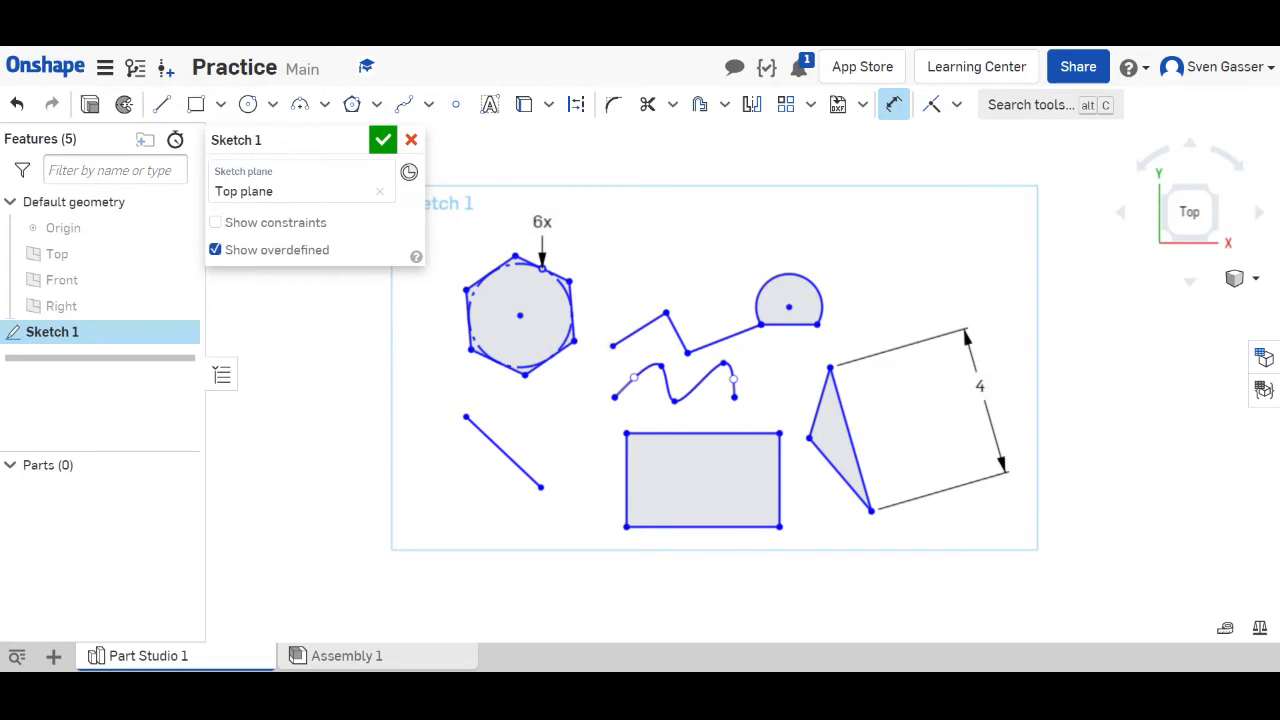
Dimension the vertical distance between the left endpoints of the zigzag line and the spline at 1.5 in.
{"action": "left_click", "coordinate": [614, 397]}
{"action": "left_click", "coordinate": [588, 373]}
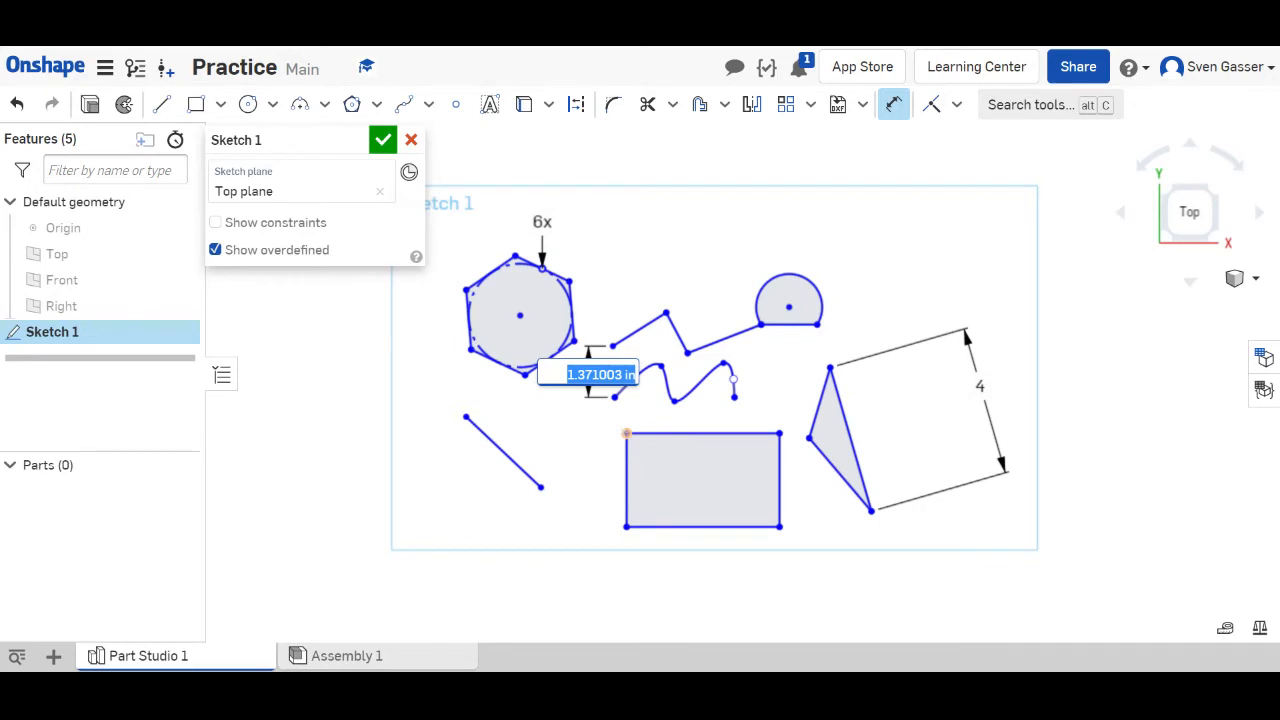
{"action": "type", "text": "1.5"}
{"action": "key", "text": "Return"}
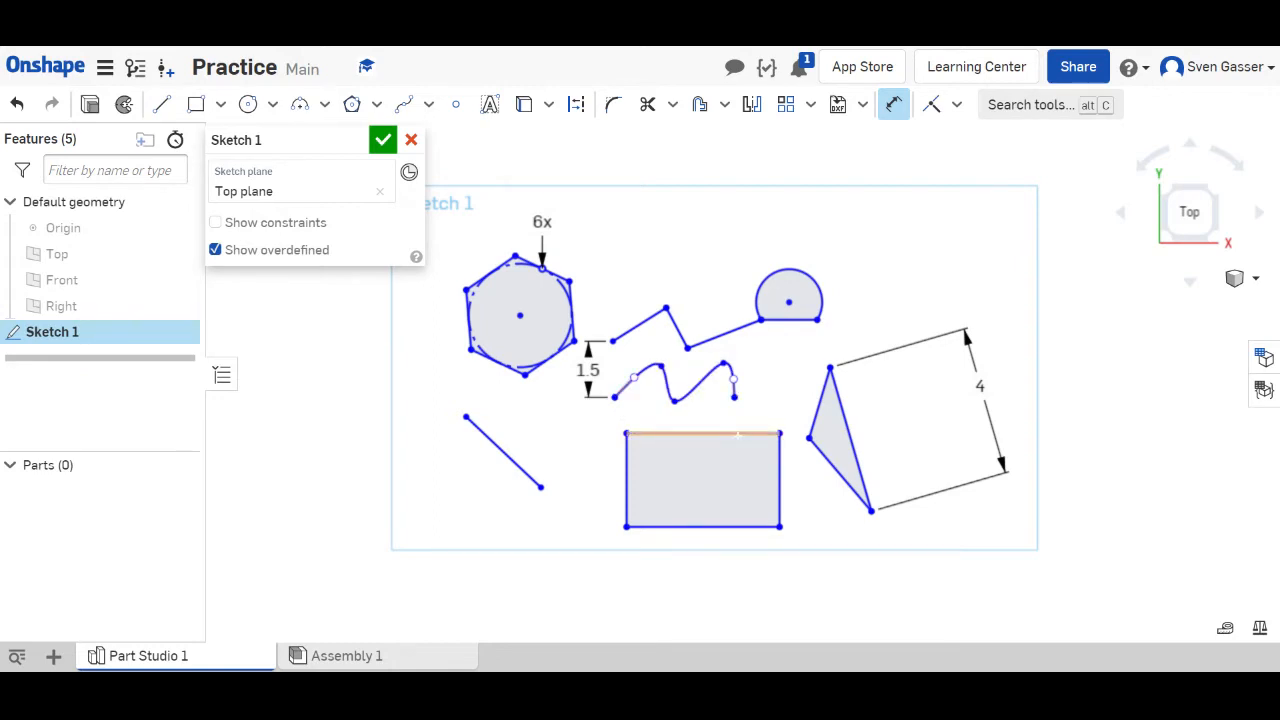
Dimension the rectangle's height between its upper and lower edges, keeping the drawn value.
{"action": "left_click", "coordinate": [648, 433]}
{"action": "left_click", "coordinate": [655, 527]}
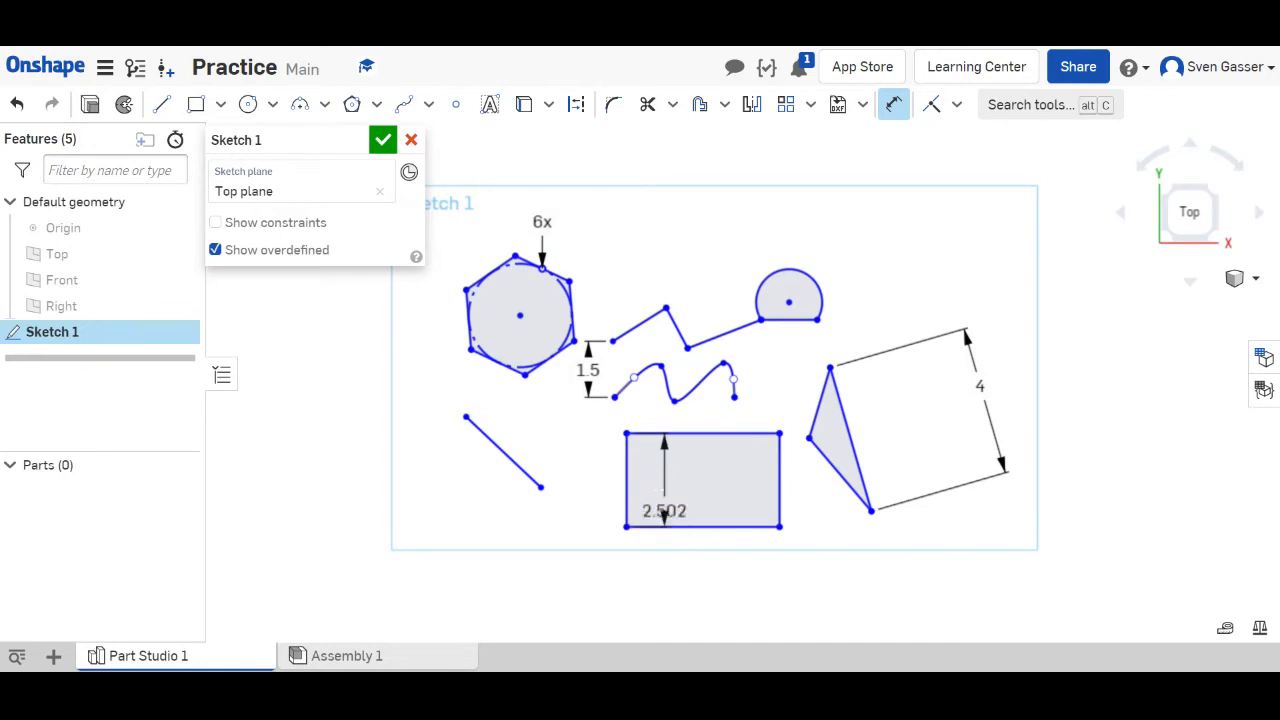
{"action": "left_click", "coordinate": [593, 474]}
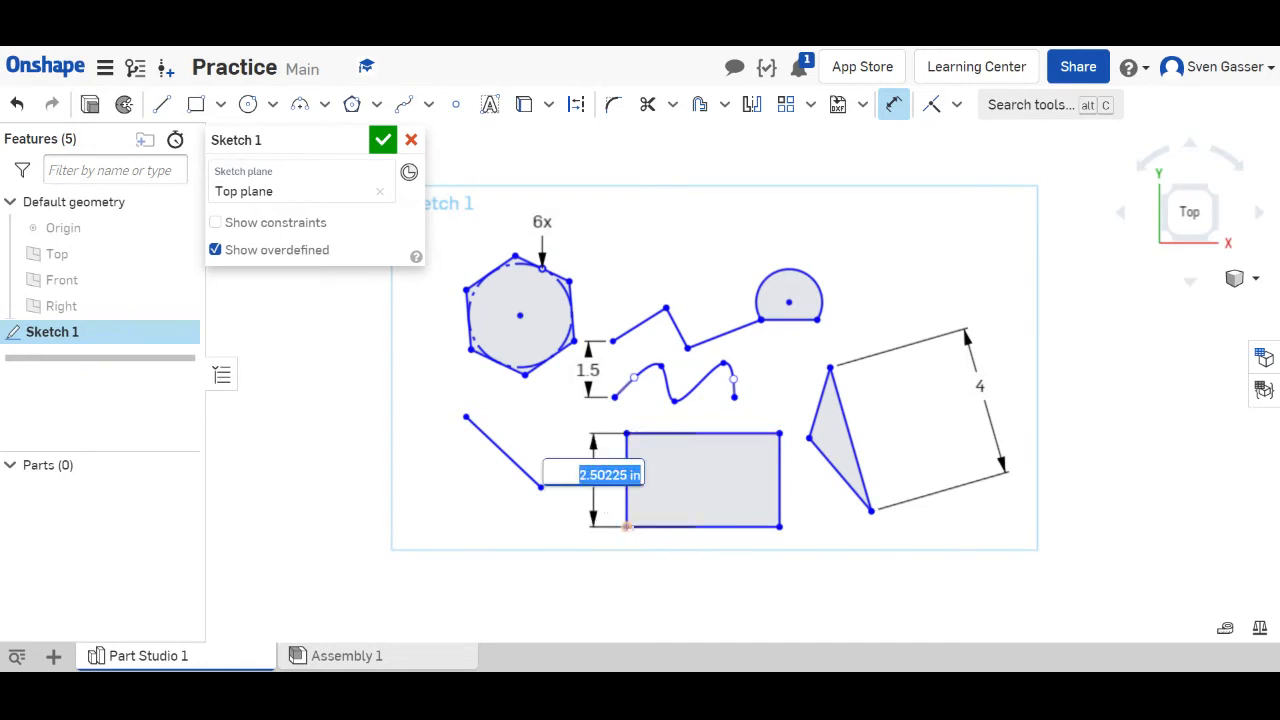
{"action": "key", "text": "Return"}
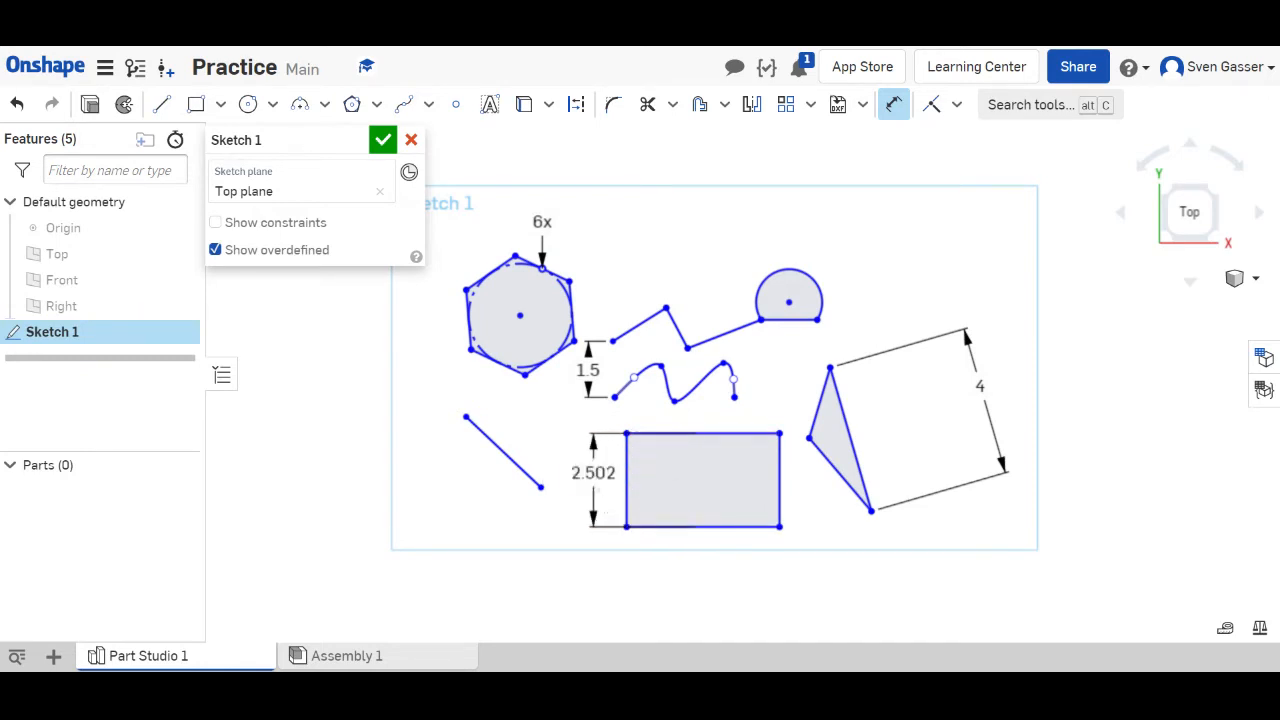
{"action": "key", "text": "Escape"}
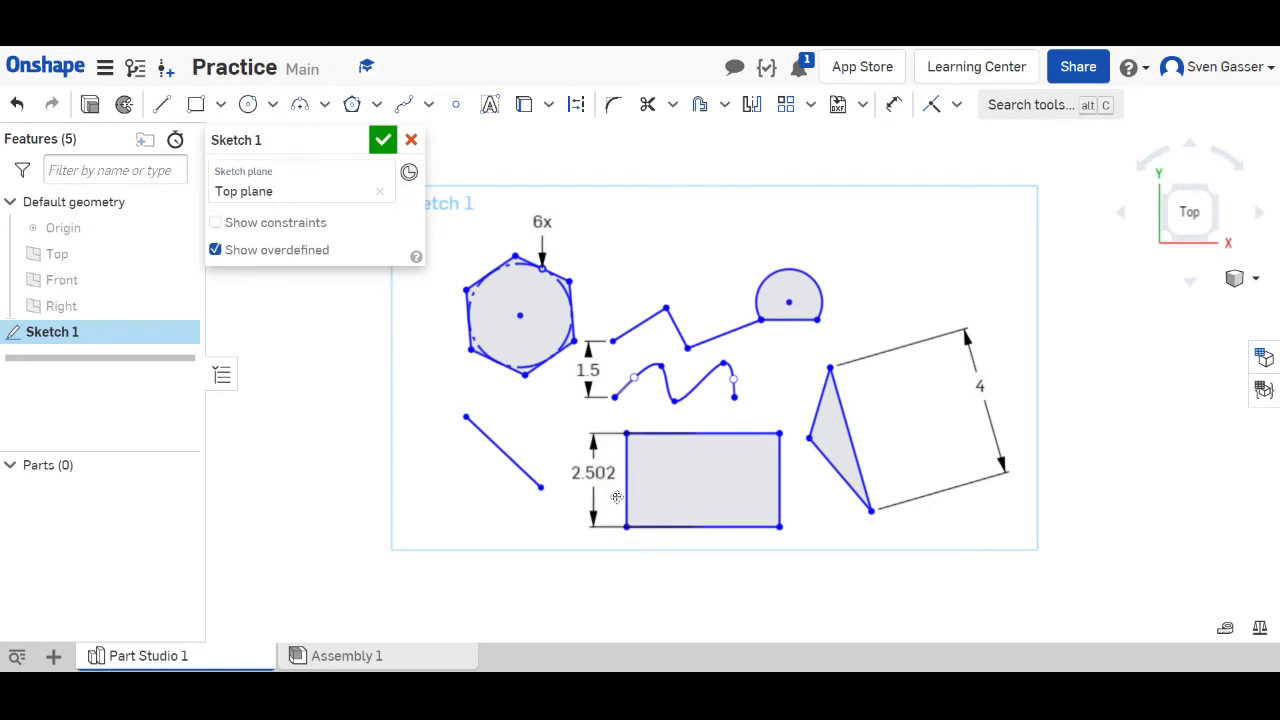
Set the length dimension of the triangle's longest side to 3 in.
{"action": "double_click", "coordinate": [982, 389]}
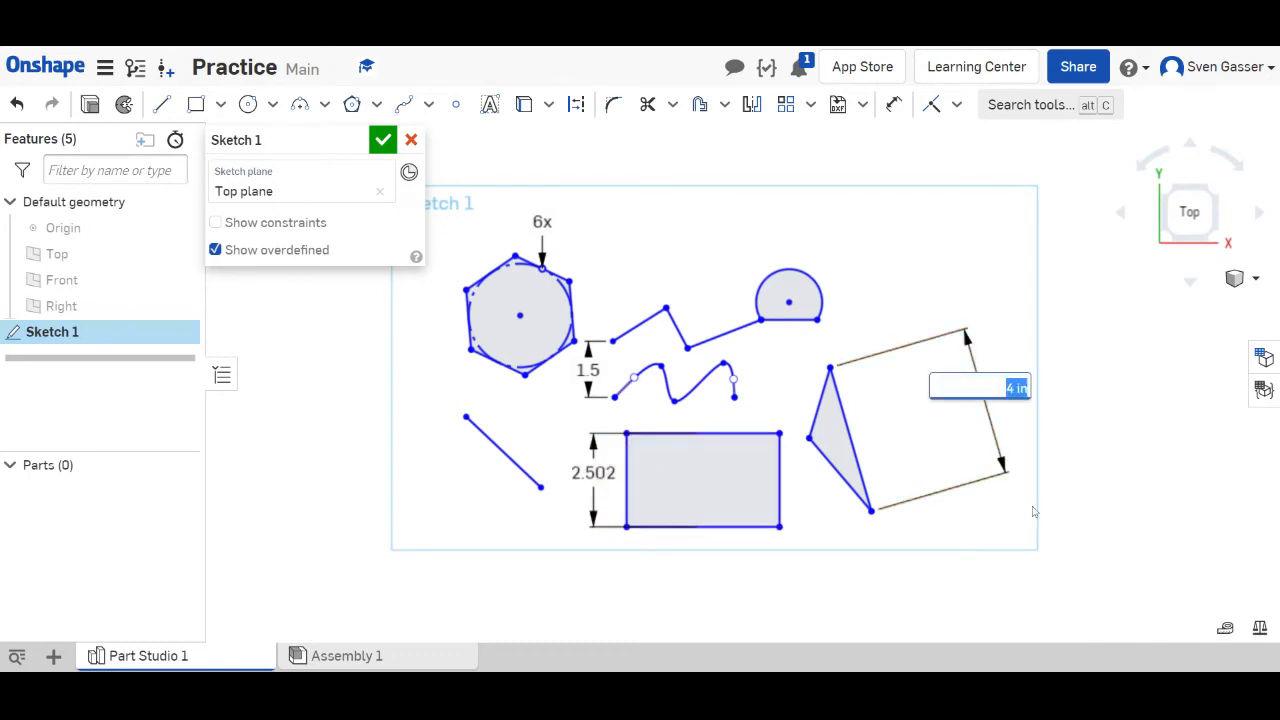
{"action": "type", "text": "3"}
{"action": "key", "text": "Return"}
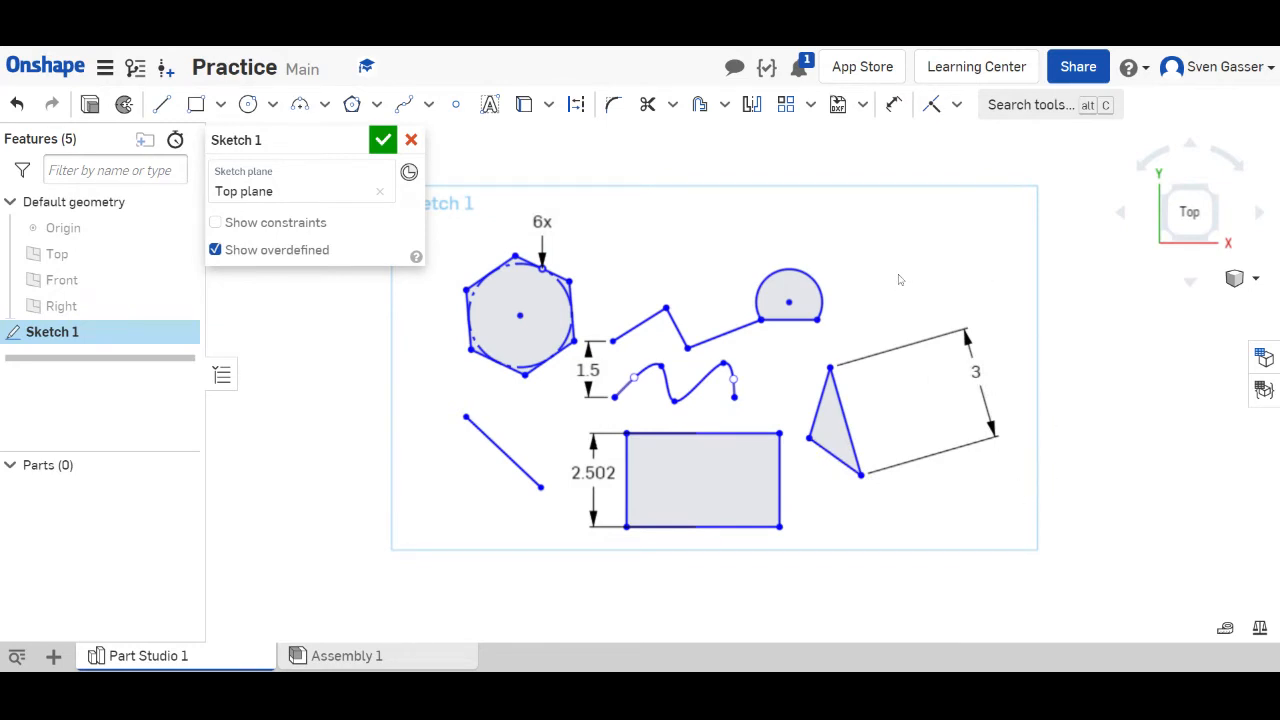
Dimension the interior angle between the triangle's longest side and its lower side at 40 degrees.
{"action": "left_click", "coordinate": [893, 106]}
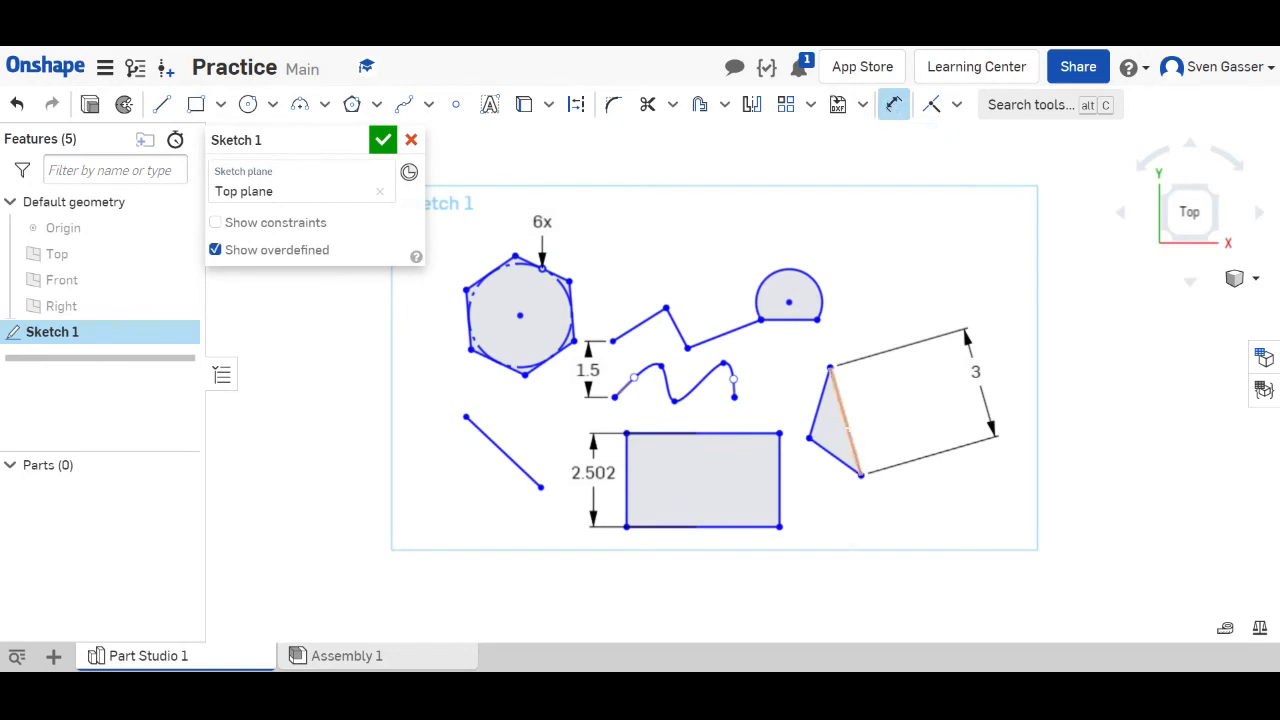
{"action": "left_click", "coordinate": [845, 420]}
{"action": "left_click", "coordinate": [826, 449]}
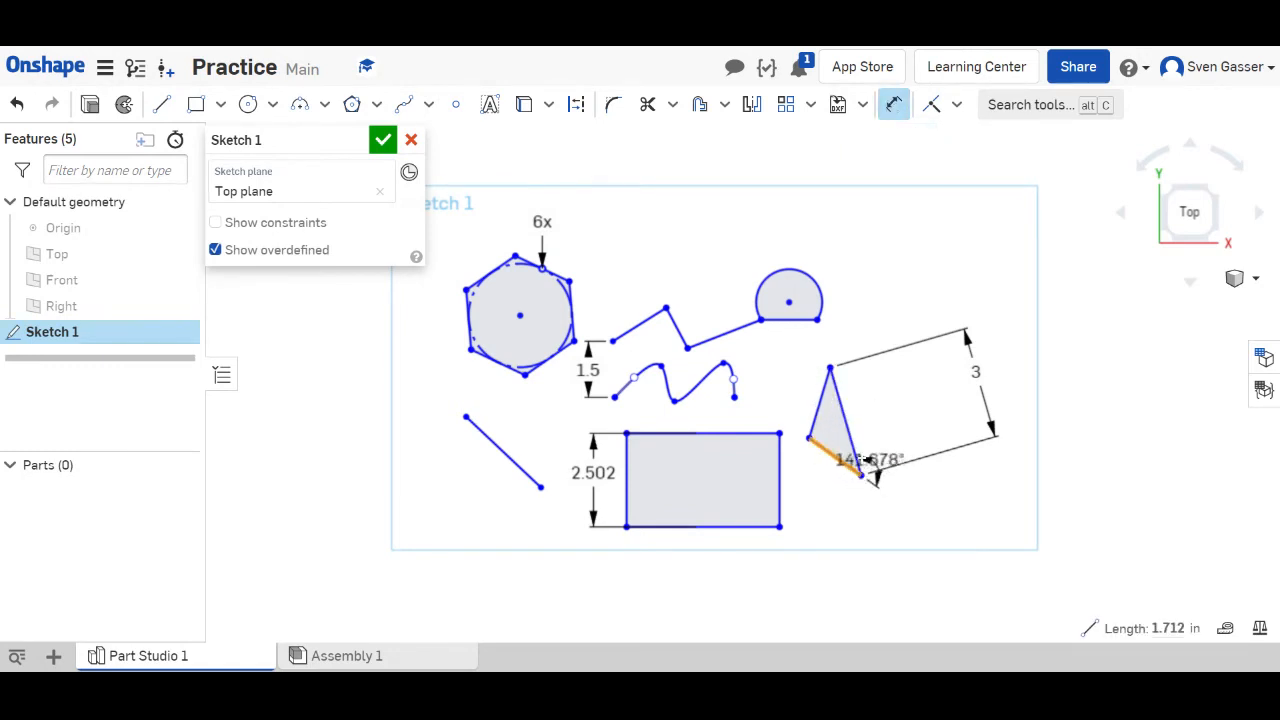
{"action": "scroll", "coordinate": [846, 457], "scroll_direction": "up", "scroll_amount": 5}
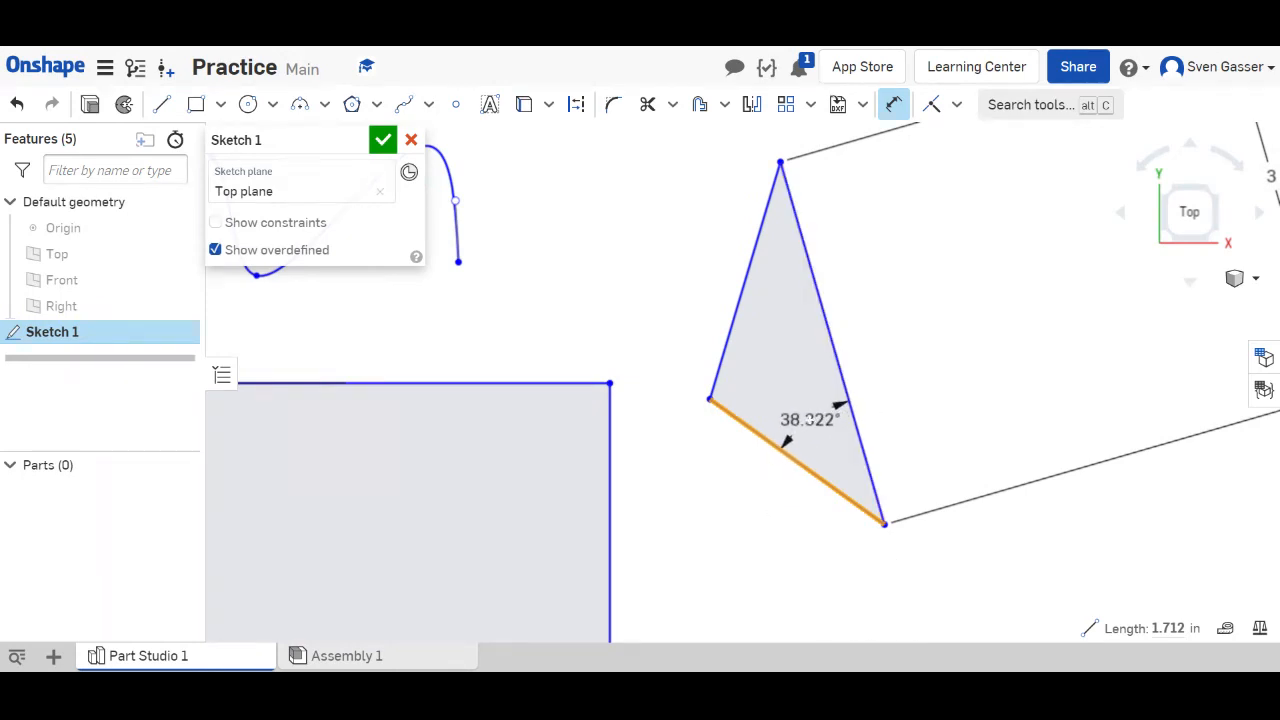
{"action": "left_click", "coordinate": [808, 421]}
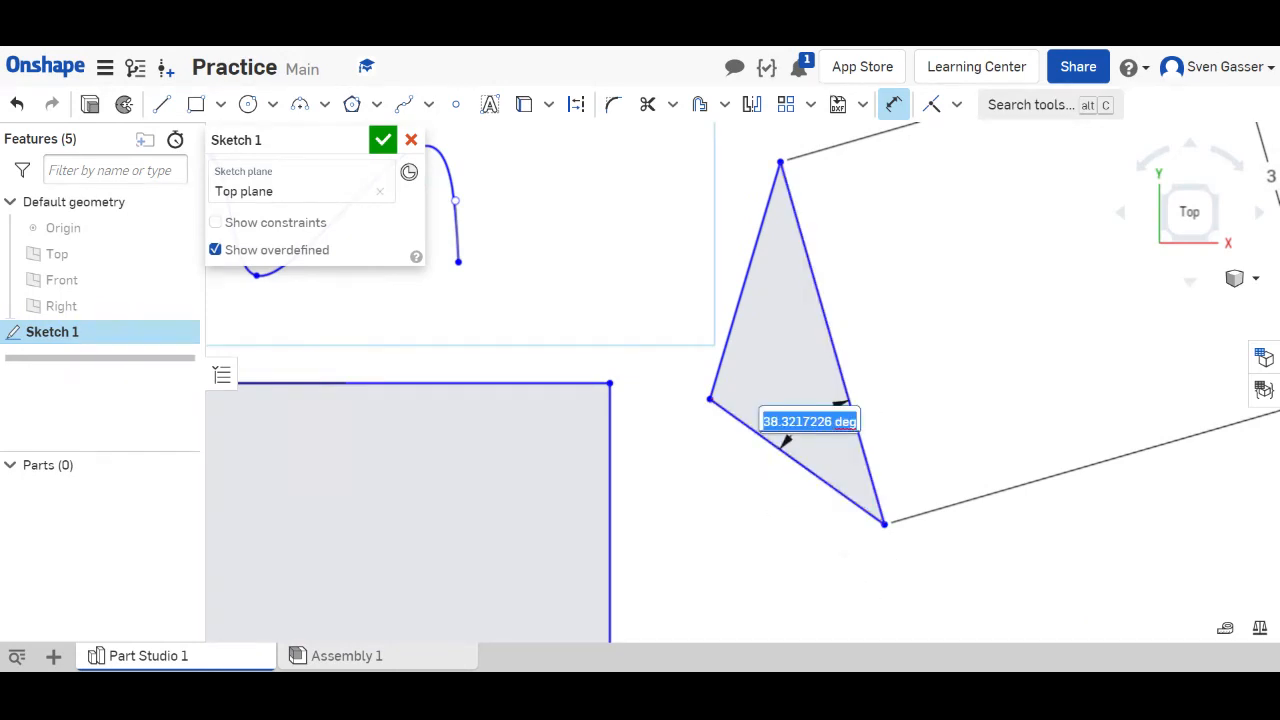
{"action": "type", "text": "40"}
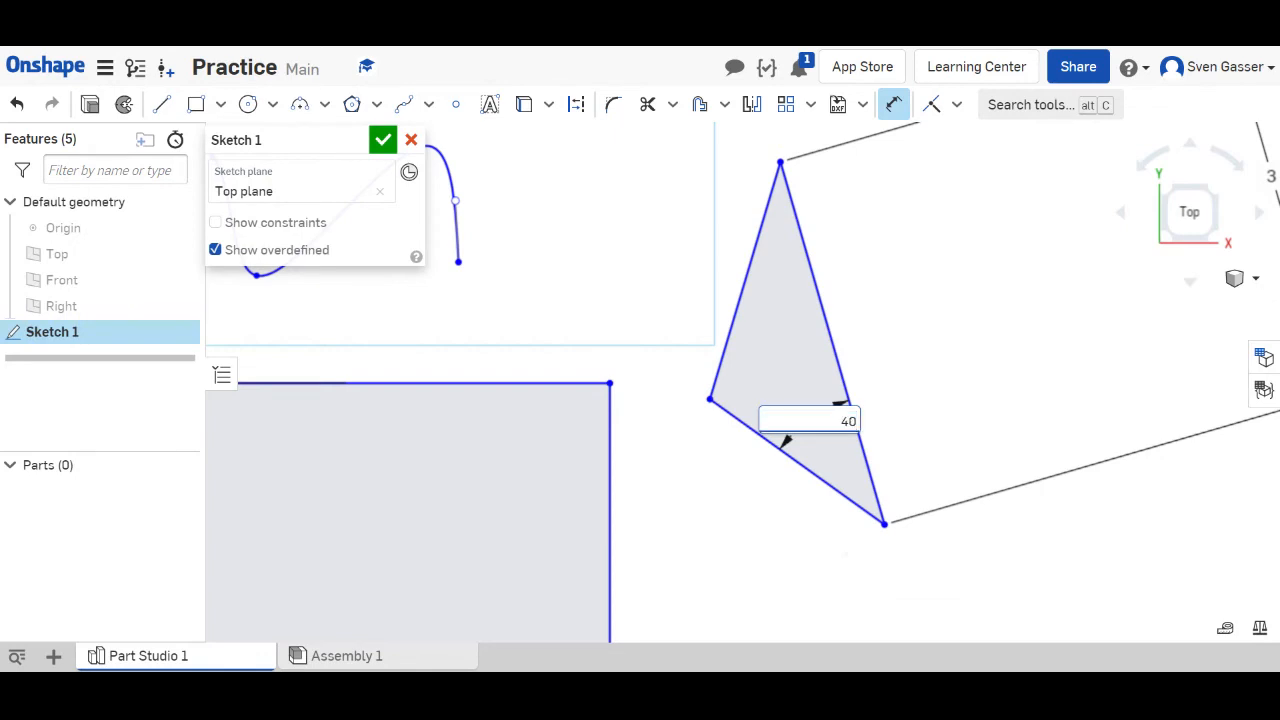
{"action": "key", "text": "Return"}
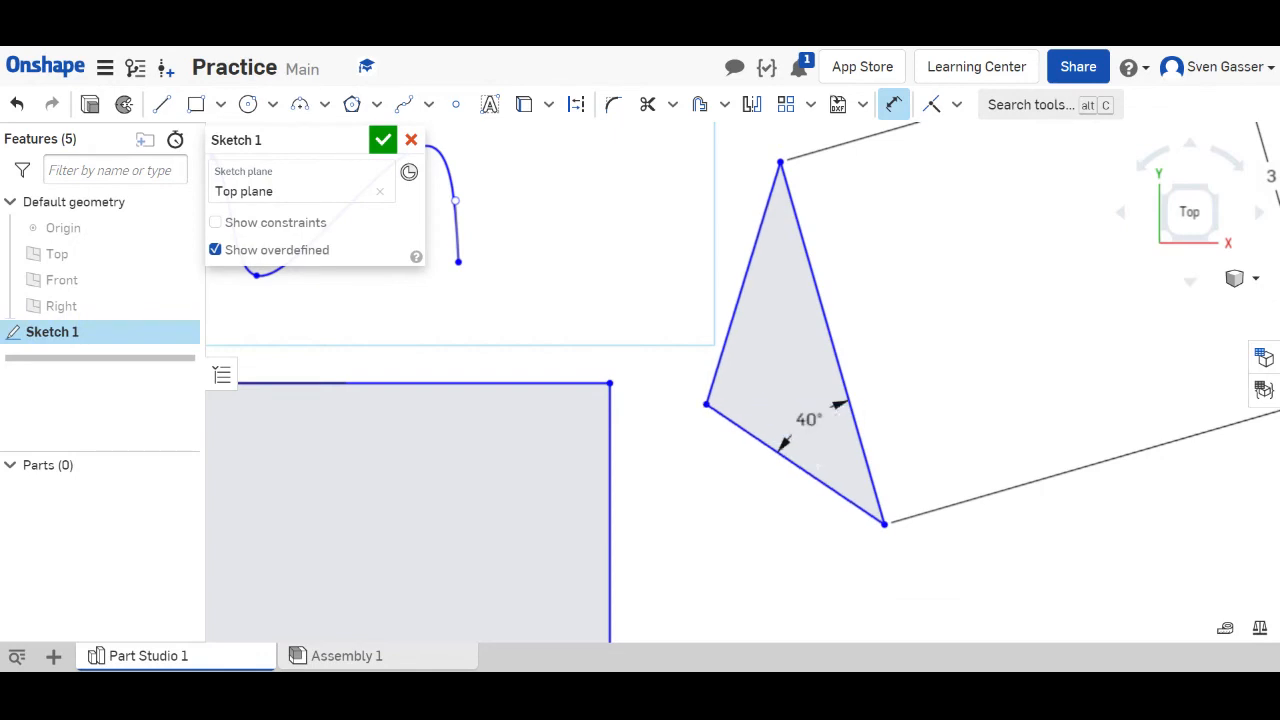
{"action": "key", "text": "Escape"}
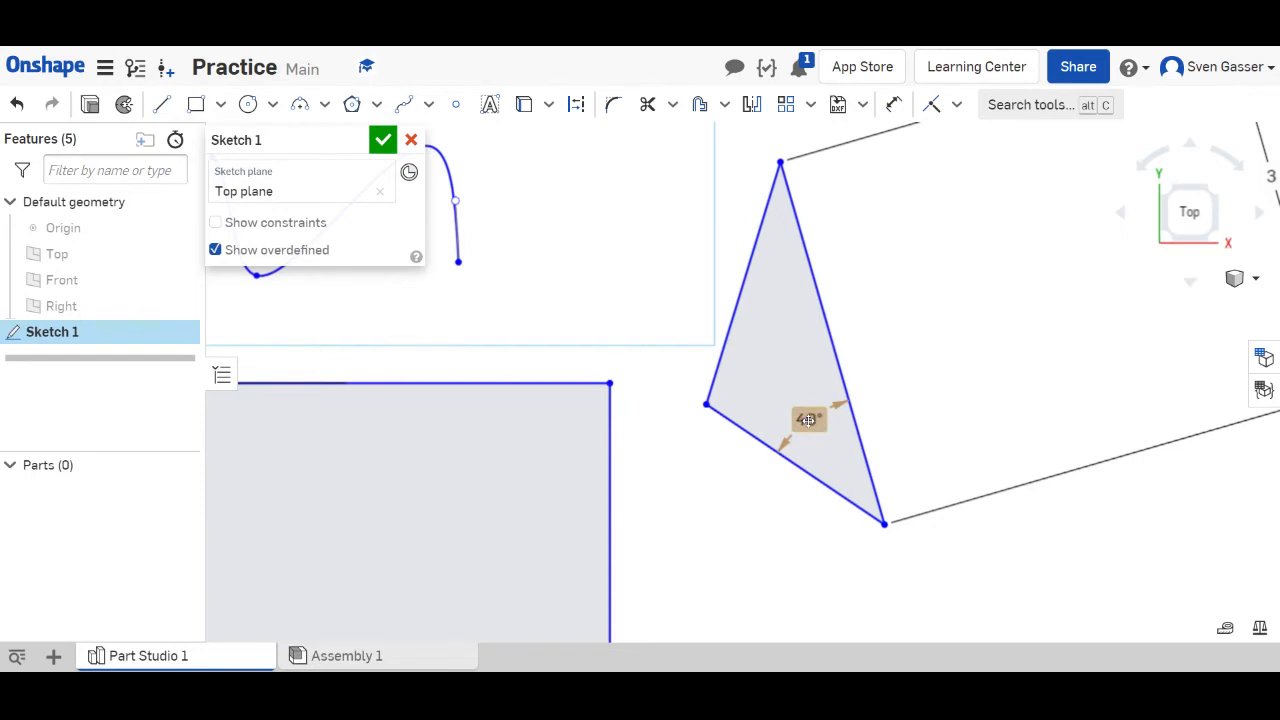
Set the triangle's angle dimension to 50 degrees.
{"action": "double_click", "coordinate": [808, 420]}
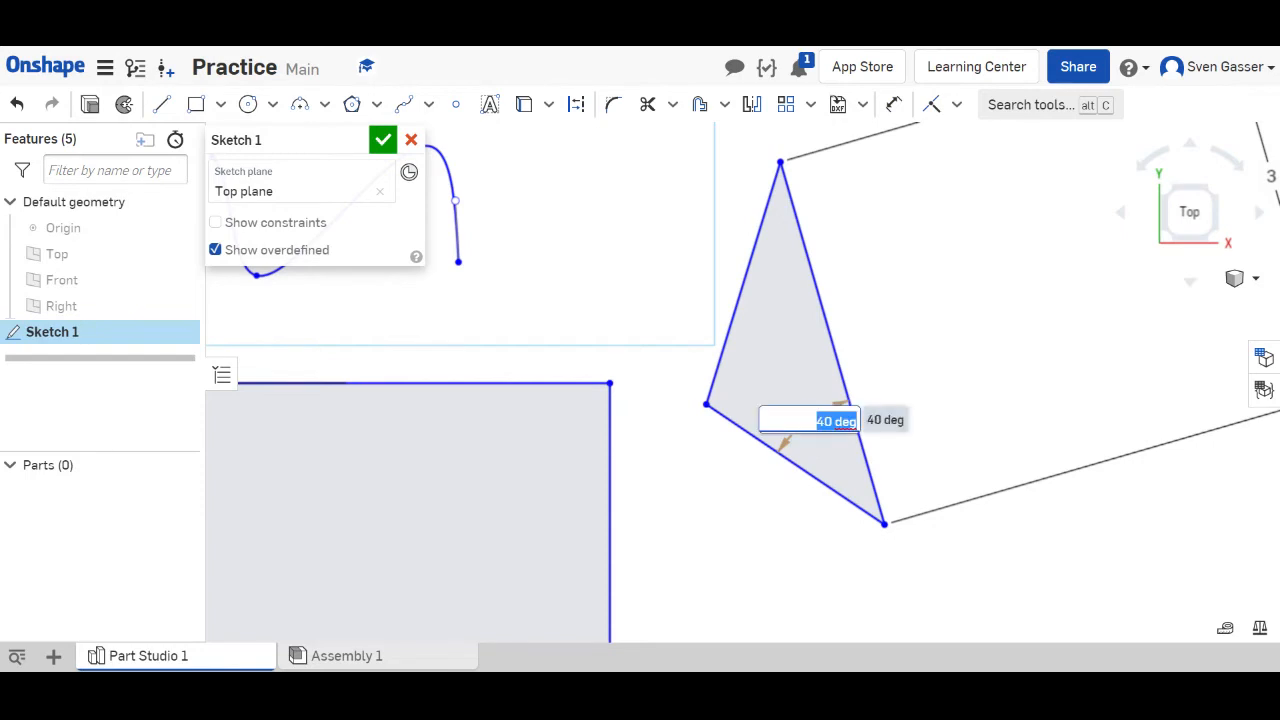
{"action": "type", "text": "50"}
{"action": "key", "text": "Return"}
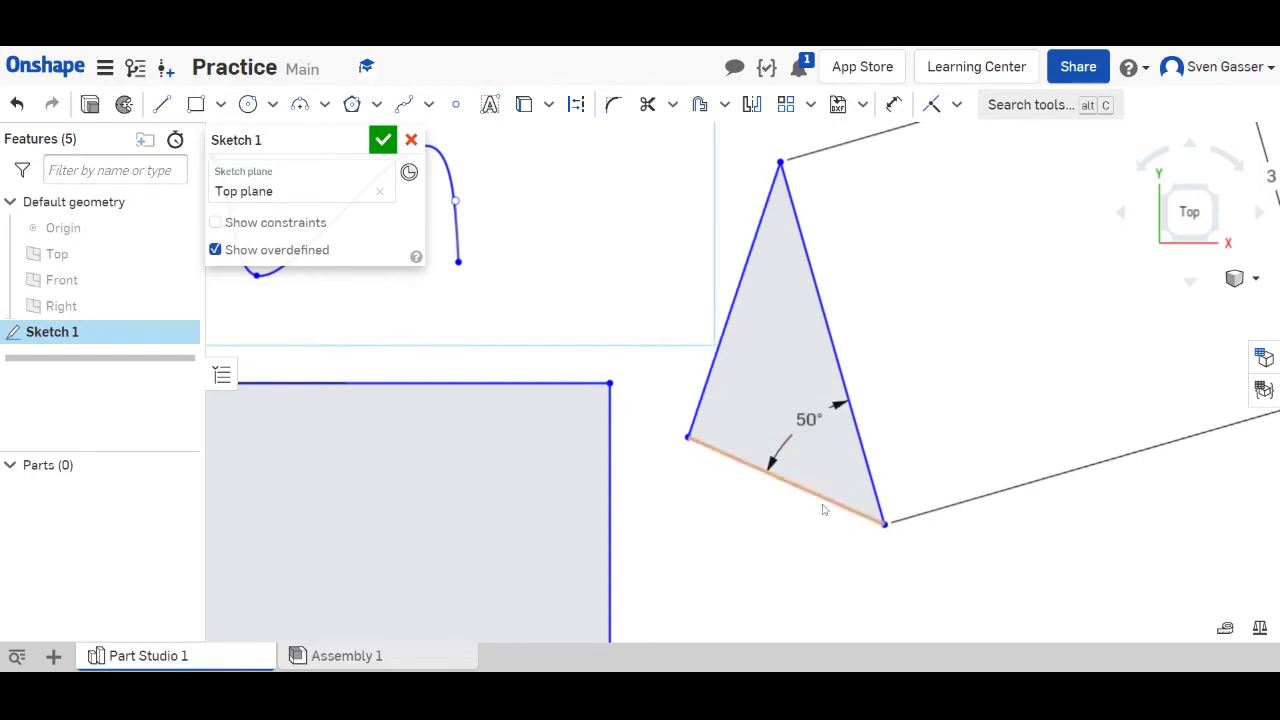
{"action": "scroll", "coordinate": [876, 380], "scroll_direction": "down", "scroll_amount": 5}
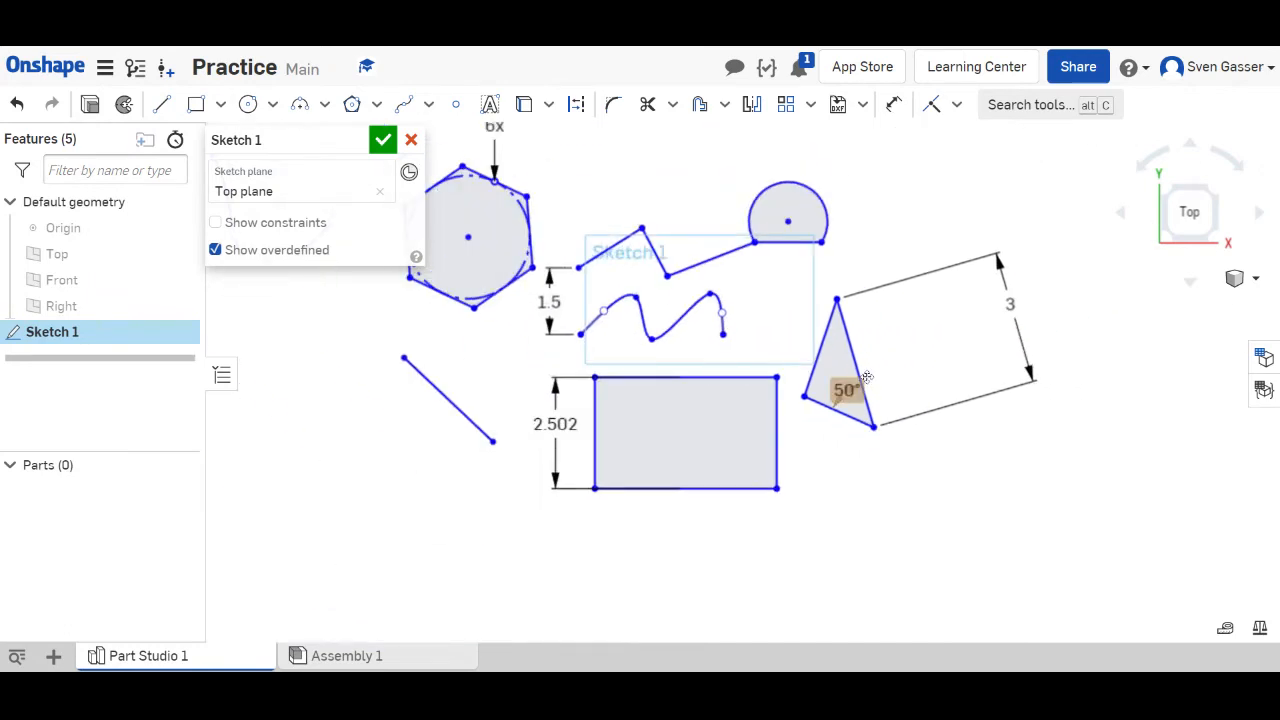
{"action": "scroll", "coordinate": [675, 281], "scroll_direction": "up", "scroll_amount": 3}
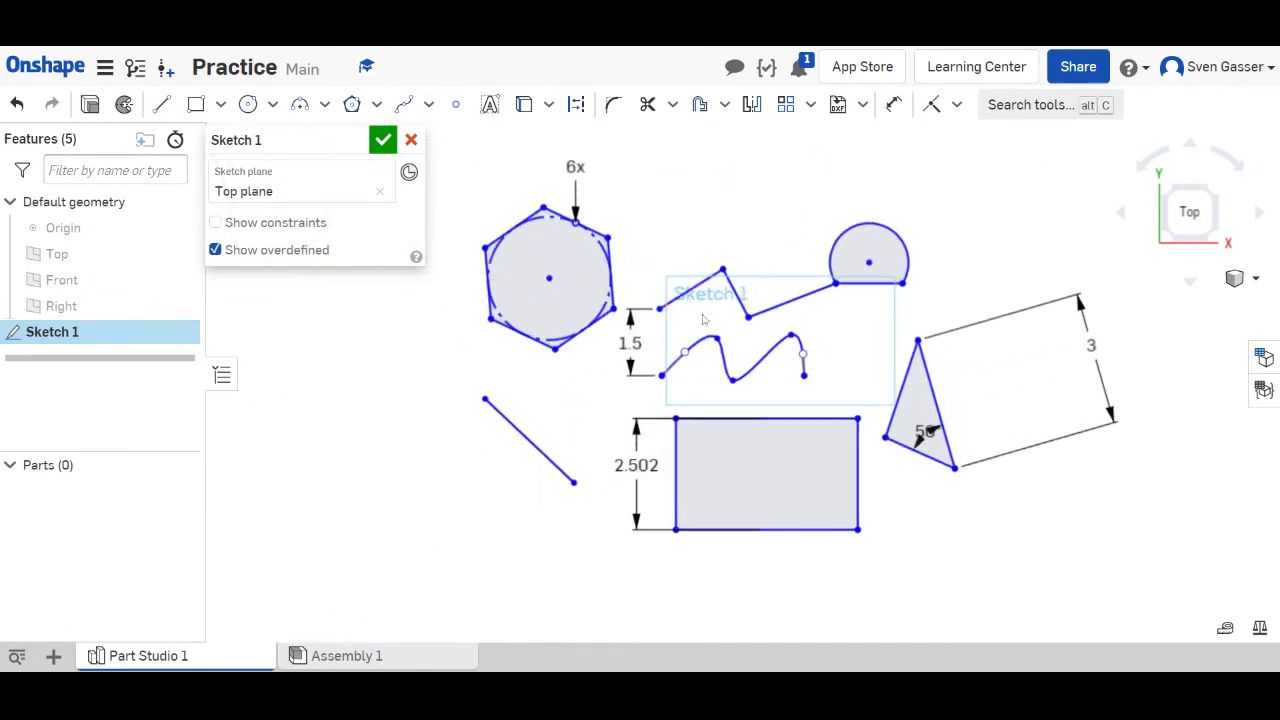
{"action": "scroll", "coordinate": [964, 411], "scroll_direction": "up", "scroll_amount": 1}
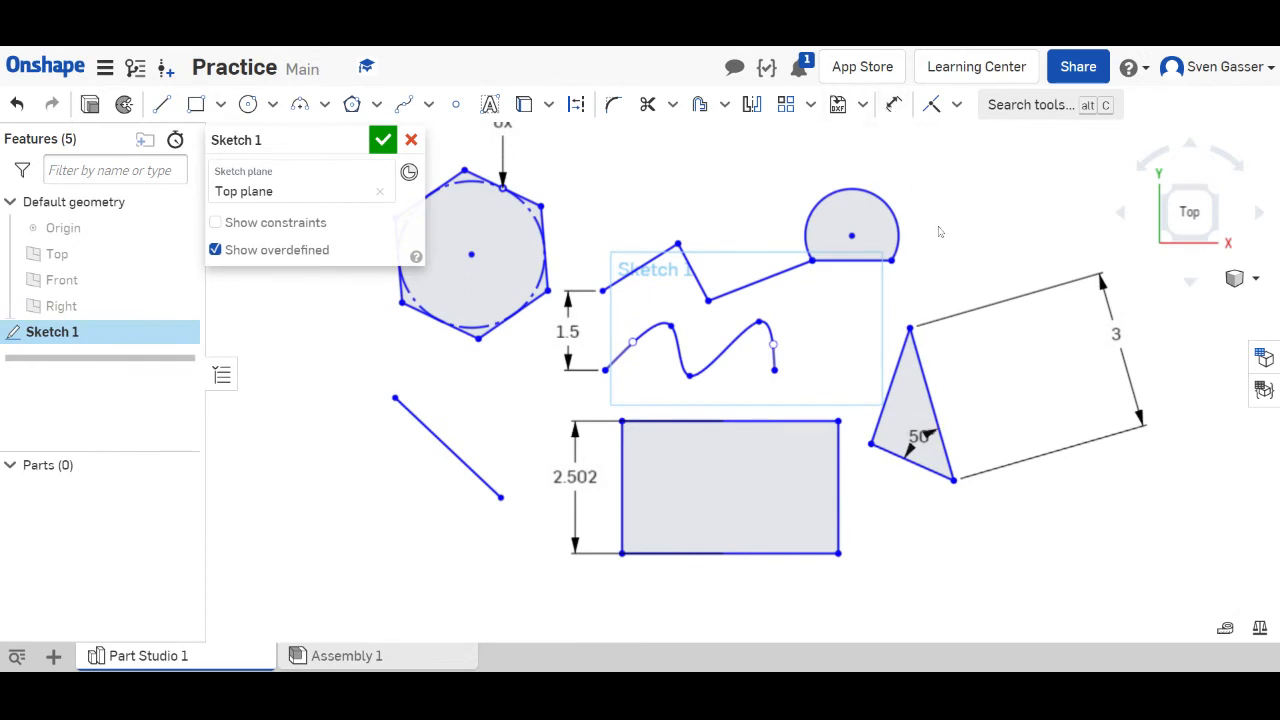
Convert the rectangle's upper edge into a construction line.
{"action": "scroll", "coordinate": [940, 228], "scroll_direction": "down", "scroll_amount": 1}
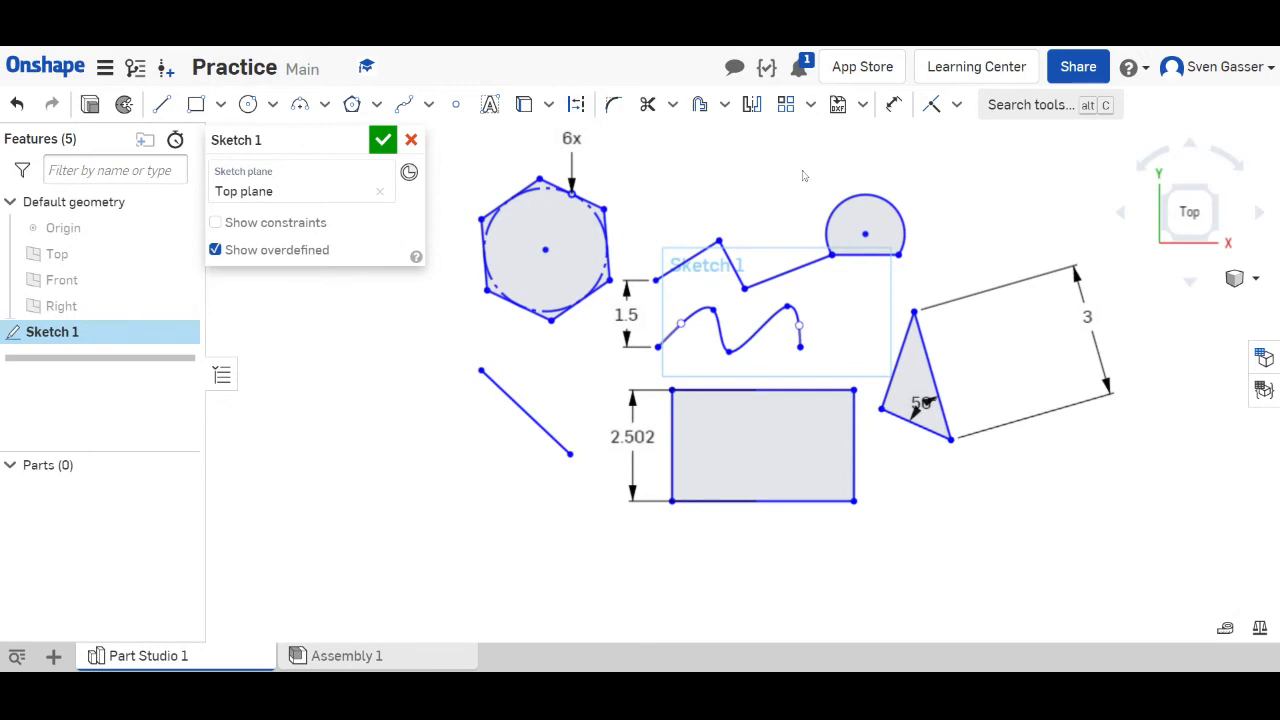
{"action": "left_click_drag", "start_coordinate": [862, 158], "coordinate": [573, 117]}
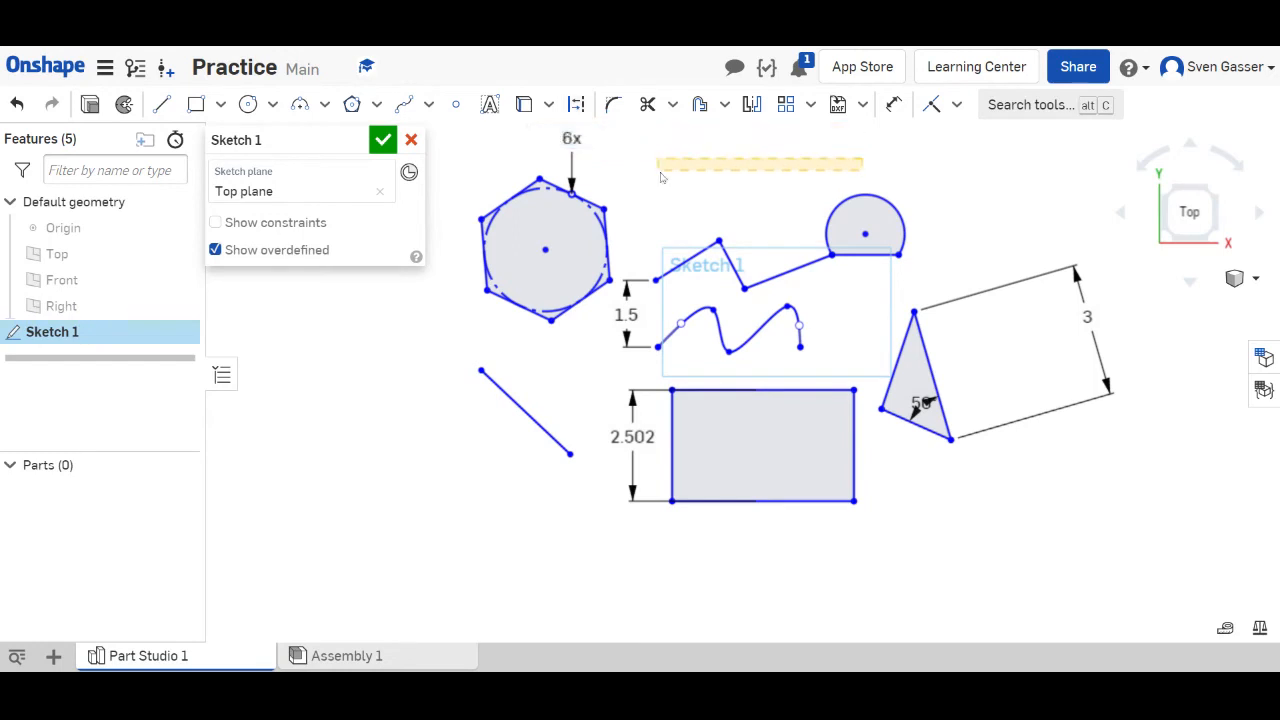
{"action": "left_click", "coordinate": [575, 106]}
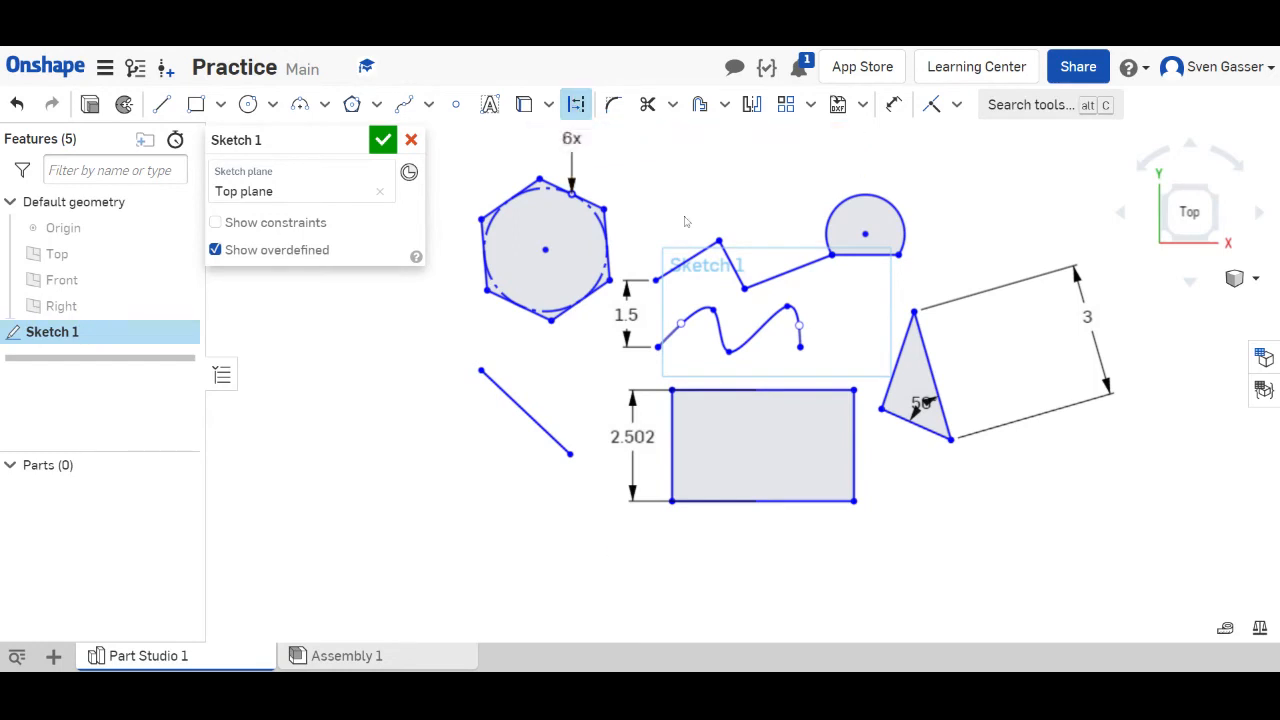
{"action": "left_click", "coordinate": [815, 389]}
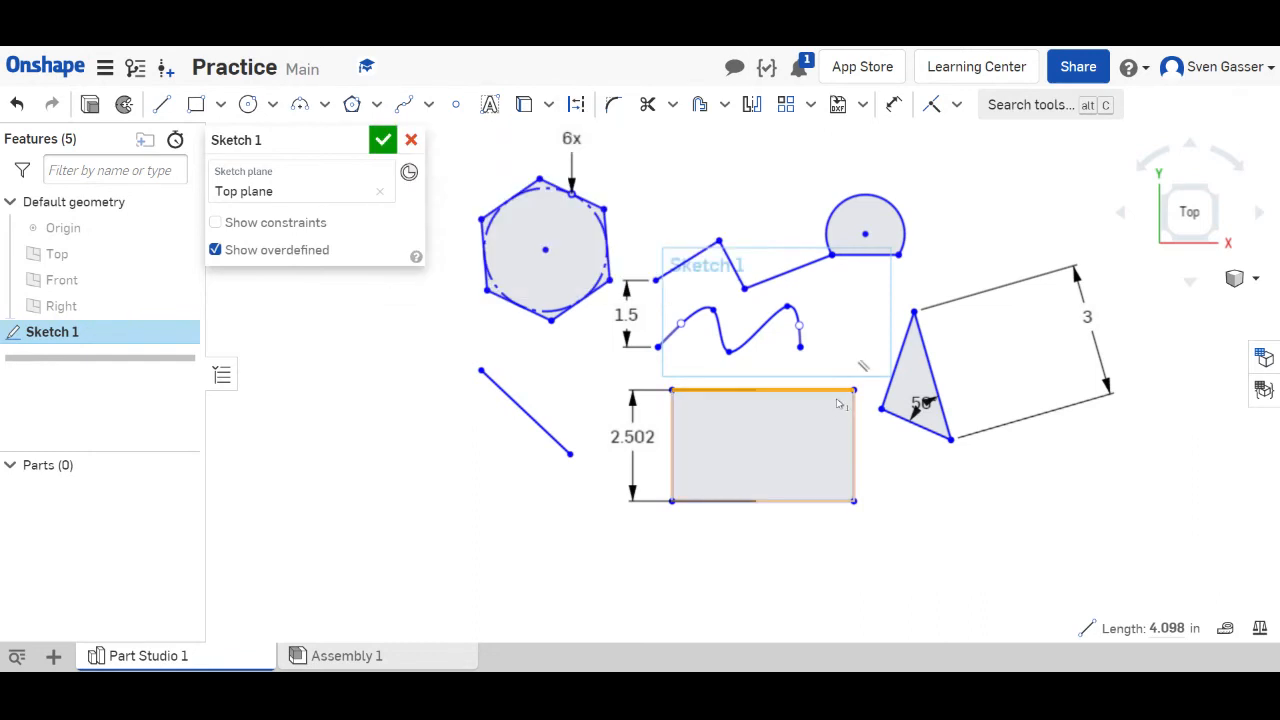
{"action": "left_click", "coordinate": [576, 104]}
{"action": "left_click", "coordinate": [716, 182]}
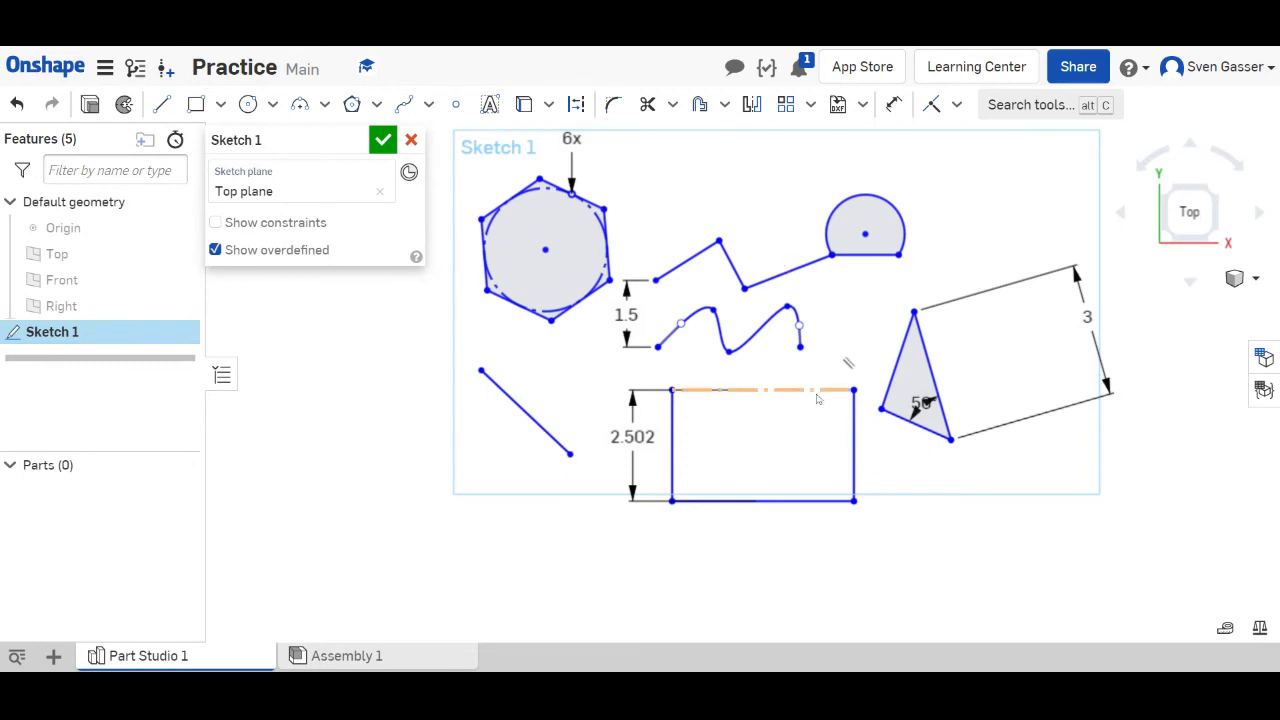
{"action": "scroll", "coordinate": [879, 447], "scroll_direction": "up", "scroll_amount": 3}
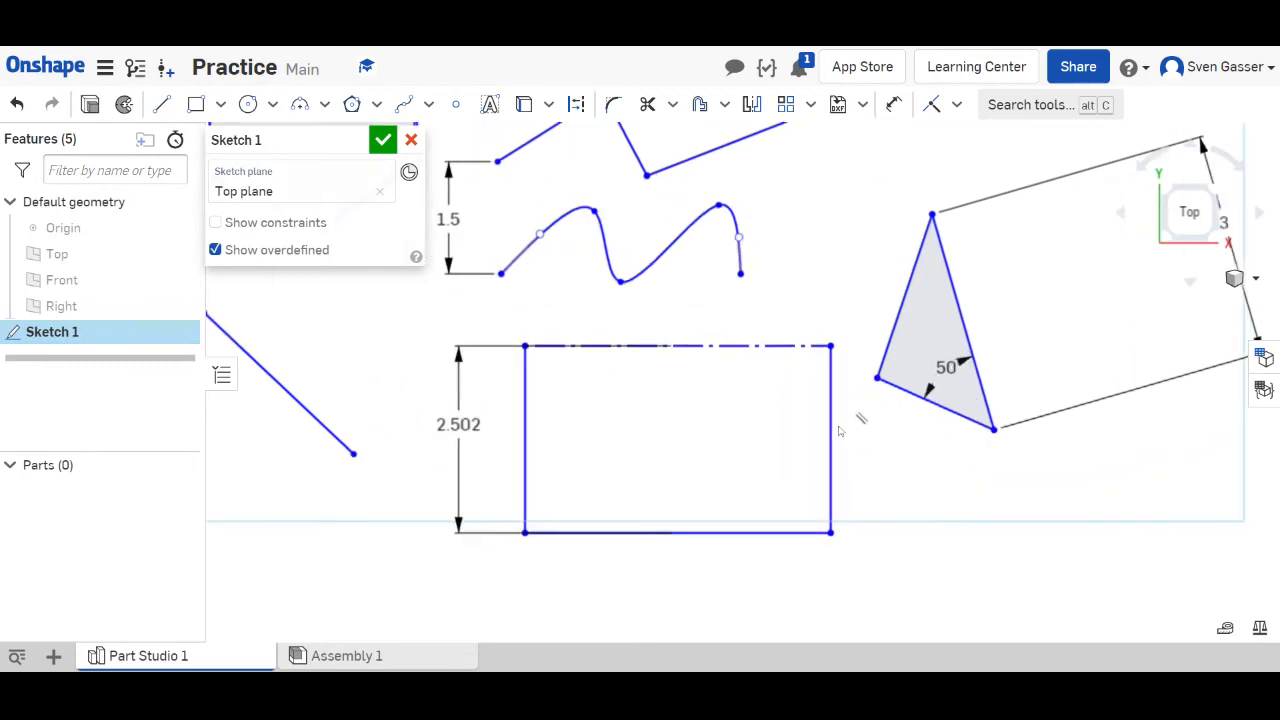
{"action": "left_click", "coordinate": [736, 331]}
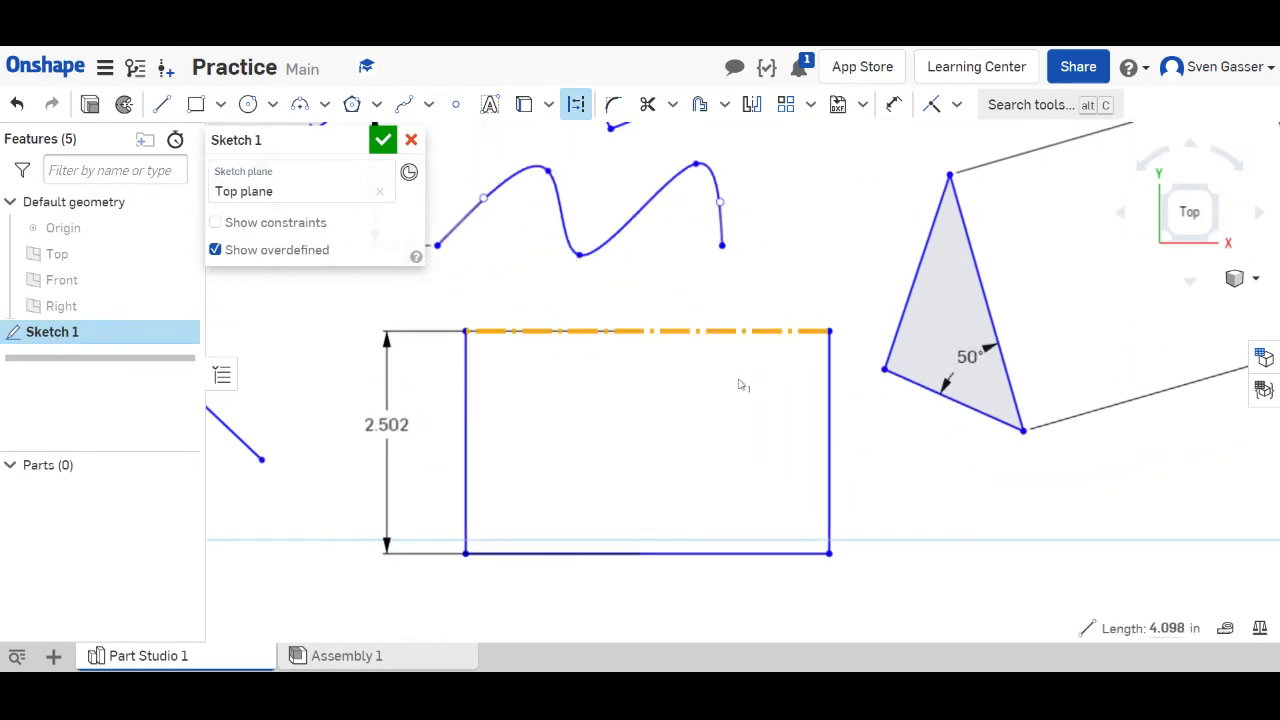
{"action": "left_click", "coordinate": [905, 497]}
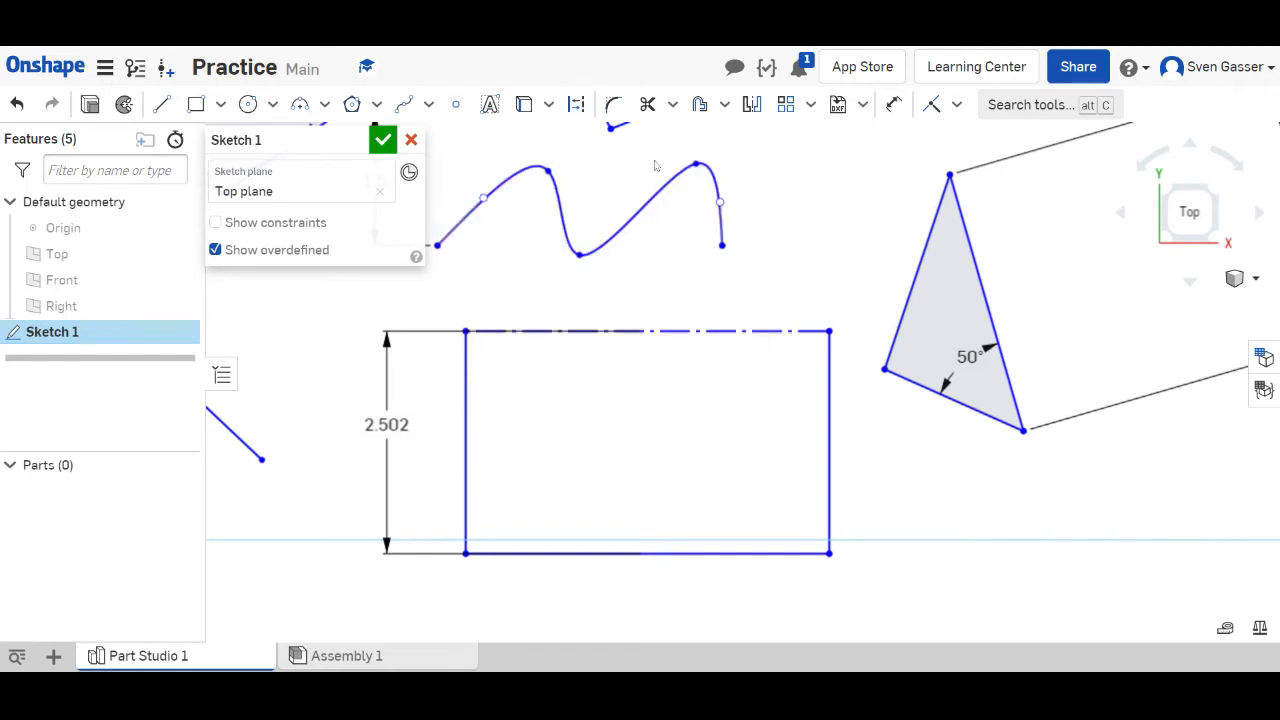
Trim away the straight line that closes the circular arc at its lower side.
{"action": "scroll", "coordinate": [790, 292], "scroll_direction": "down", "scroll_amount": 5}
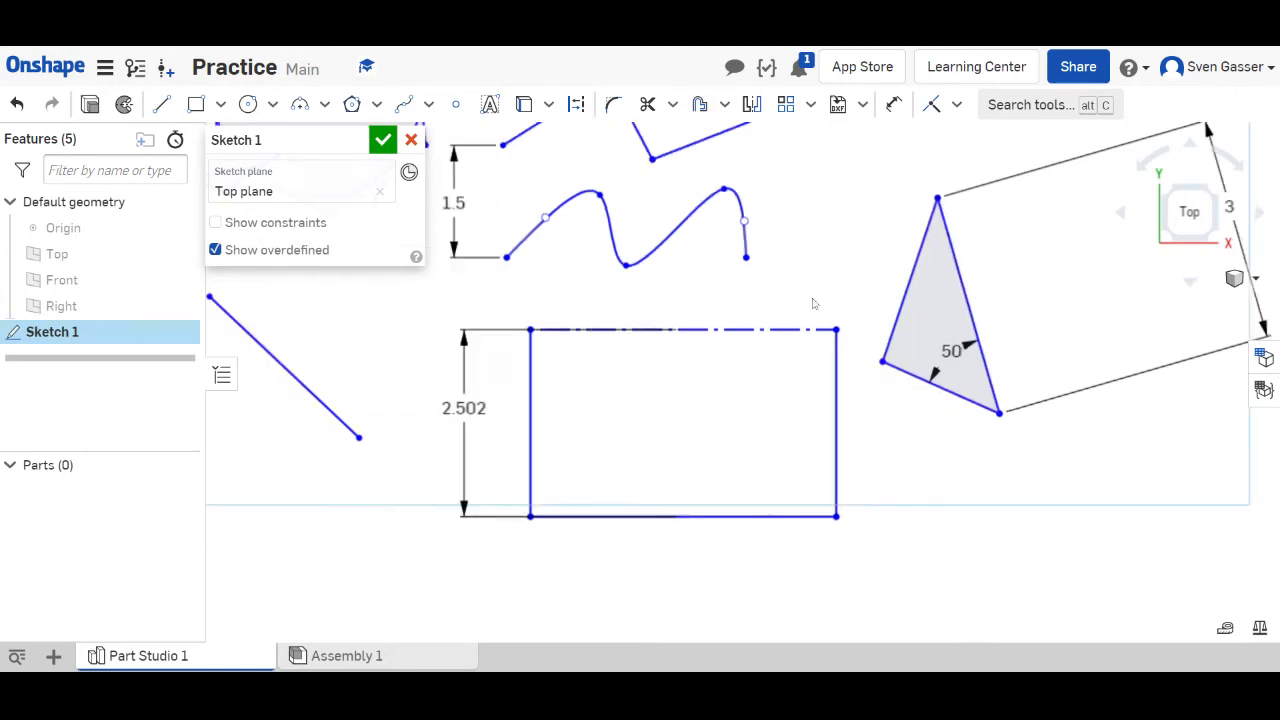
{"action": "scroll", "coordinate": [846, 194], "scroll_direction": "up", "scroll_amount": 5}
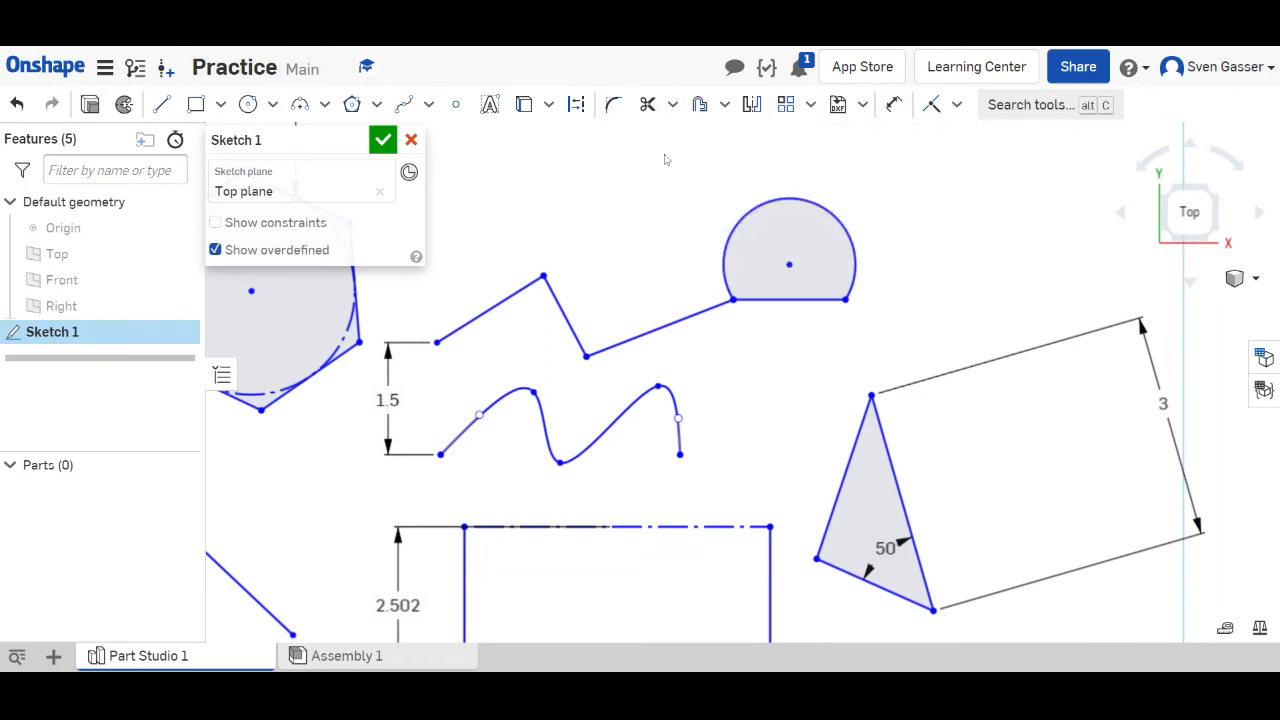
{"action": "left_click", "coordinate": [613, 112]}
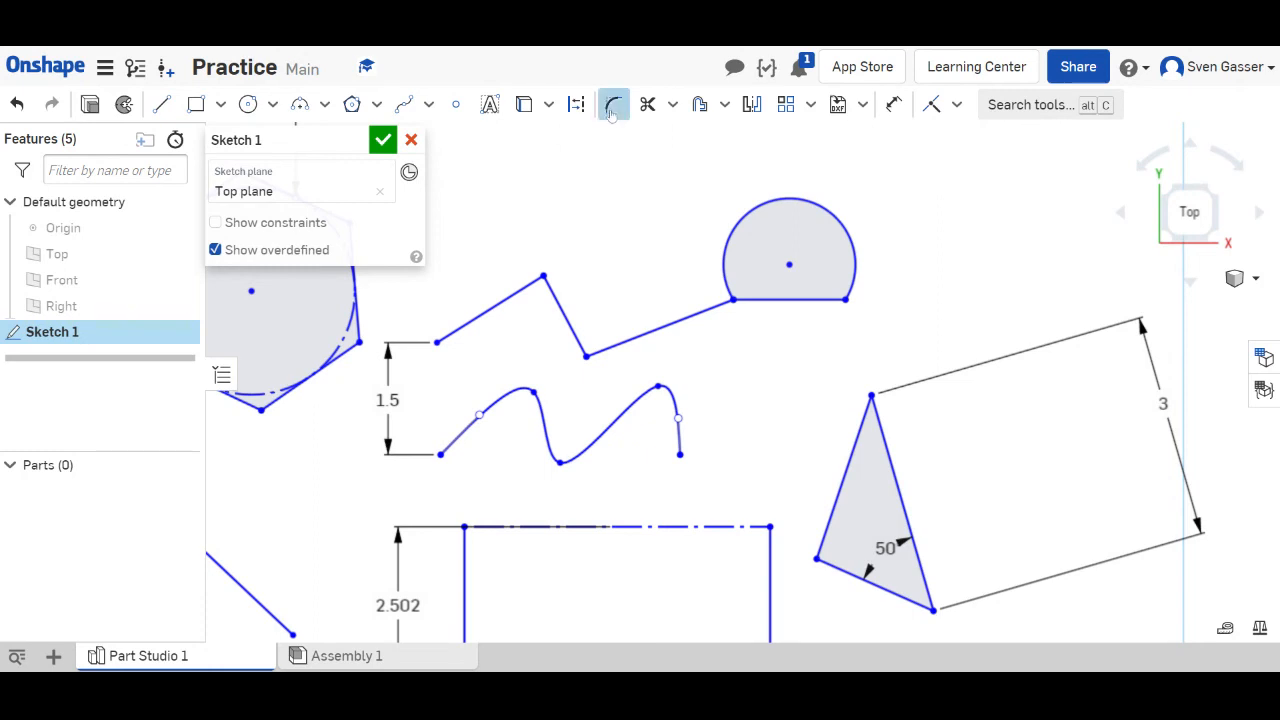
{"action": "left_click", "coordinate": [647, 104]}
{"action": "left_click", "coordinate": [760, 298]}
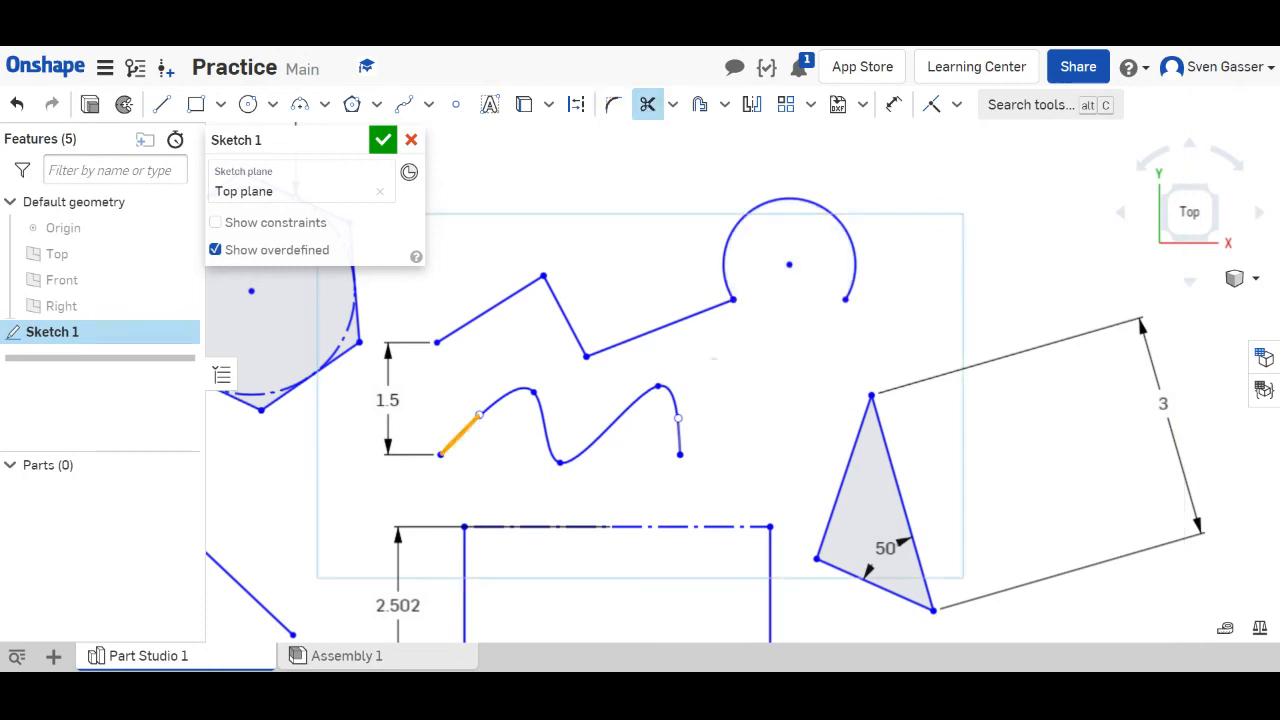
{"action": "scroll", "coordinate": [676, 380], "scroll_direction": "down", "scroll_amount": 3}
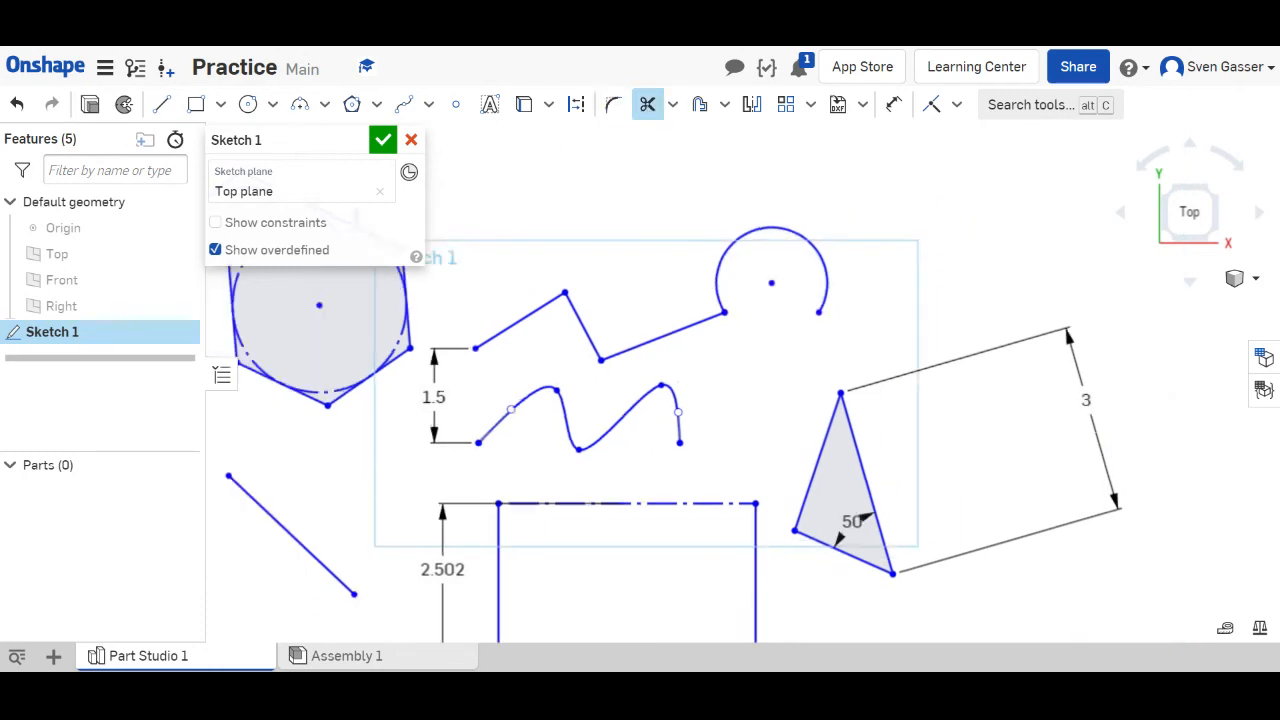
Undo the trim of the arc's closing line.
{"action": "left_click", "coordinate": [673, 104]}
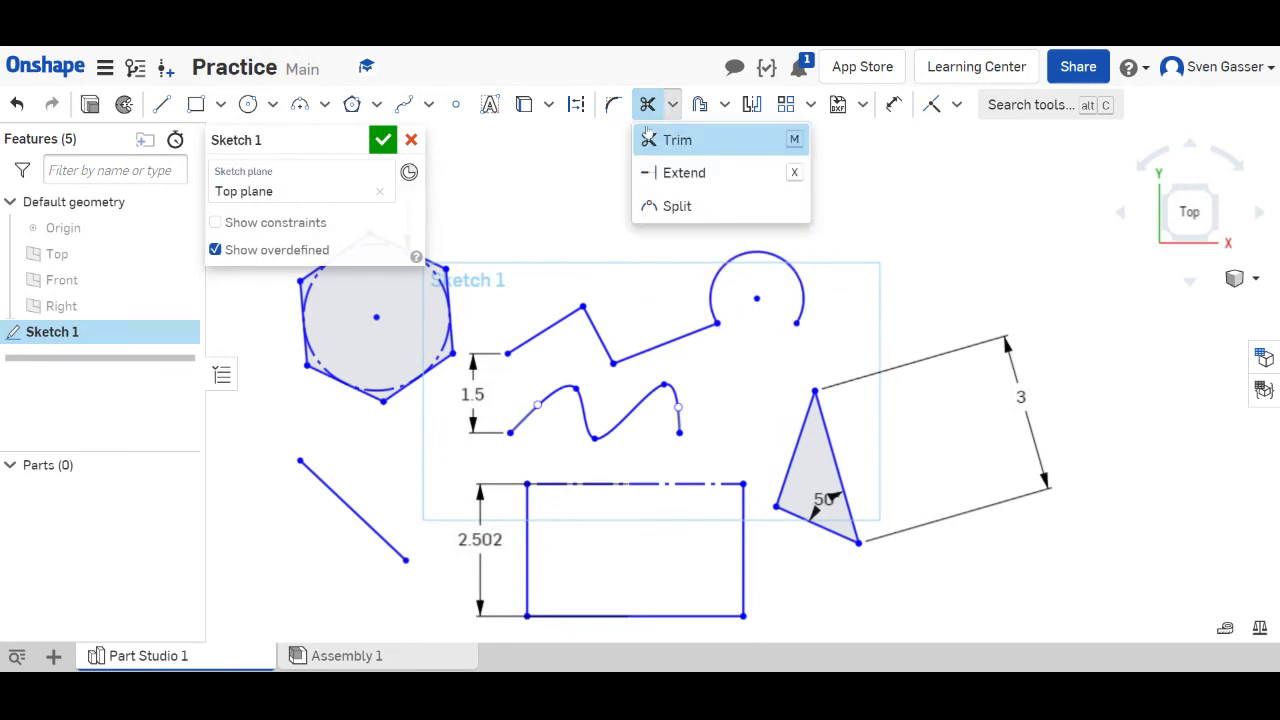
{"action": "key", "text": "Escape"}
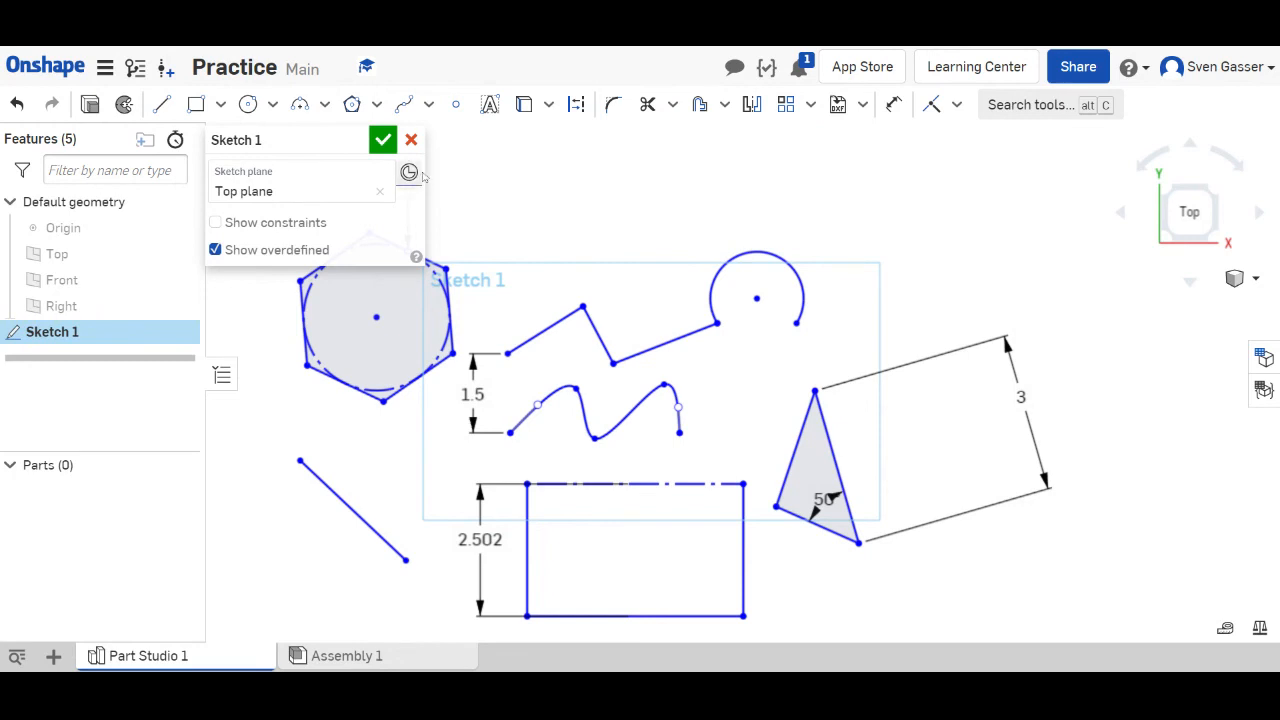
{"action": "left_click", "coordinate": [15, 105]}
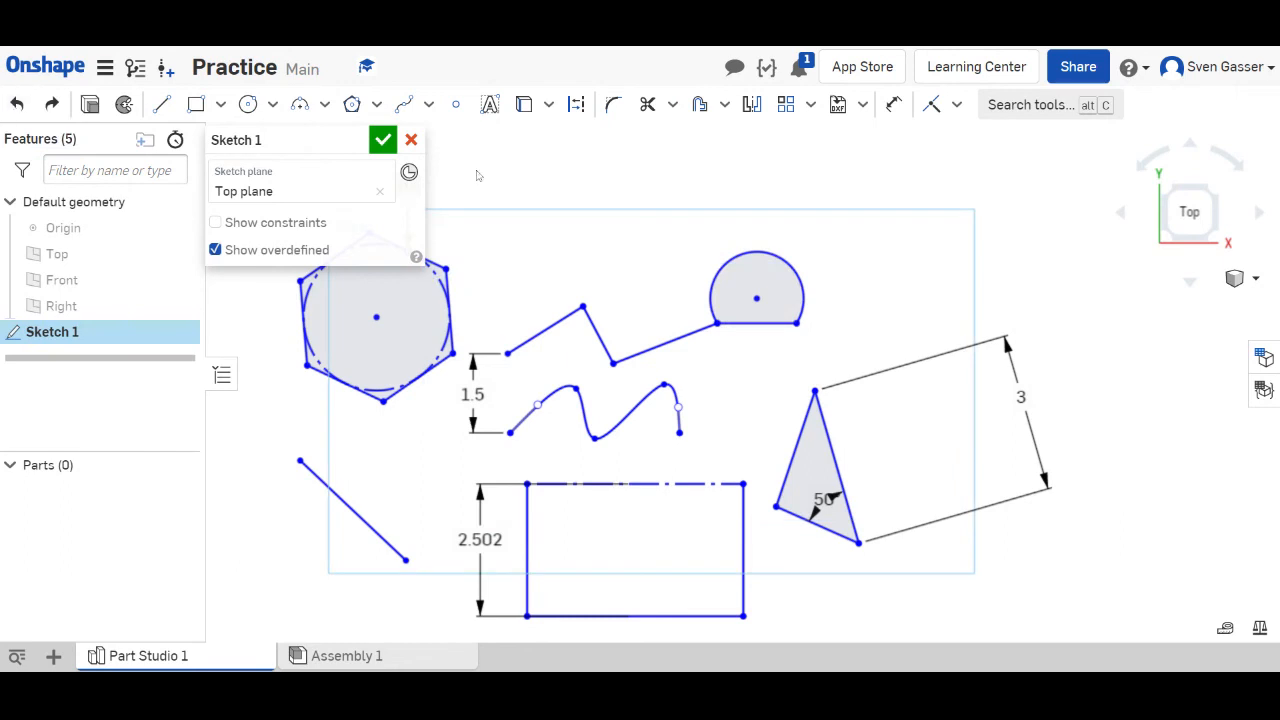
Sketch a tiny rectangle and a larger one about 2.63 by 3.54 in in the empty area left of the existing shapes.
{"action": "scroll", "coordinate": [731, 209], "scroll_direction": "down", "scroll_amount": 2}
{"action": "scroll", "coordinate": [463, 293], "scroll_direction": "up", "scroll_amount": 3}
{"action": "scroll", "coordinate": [837, 333], "scroll_direction": "down", "scroll_amount": 2}
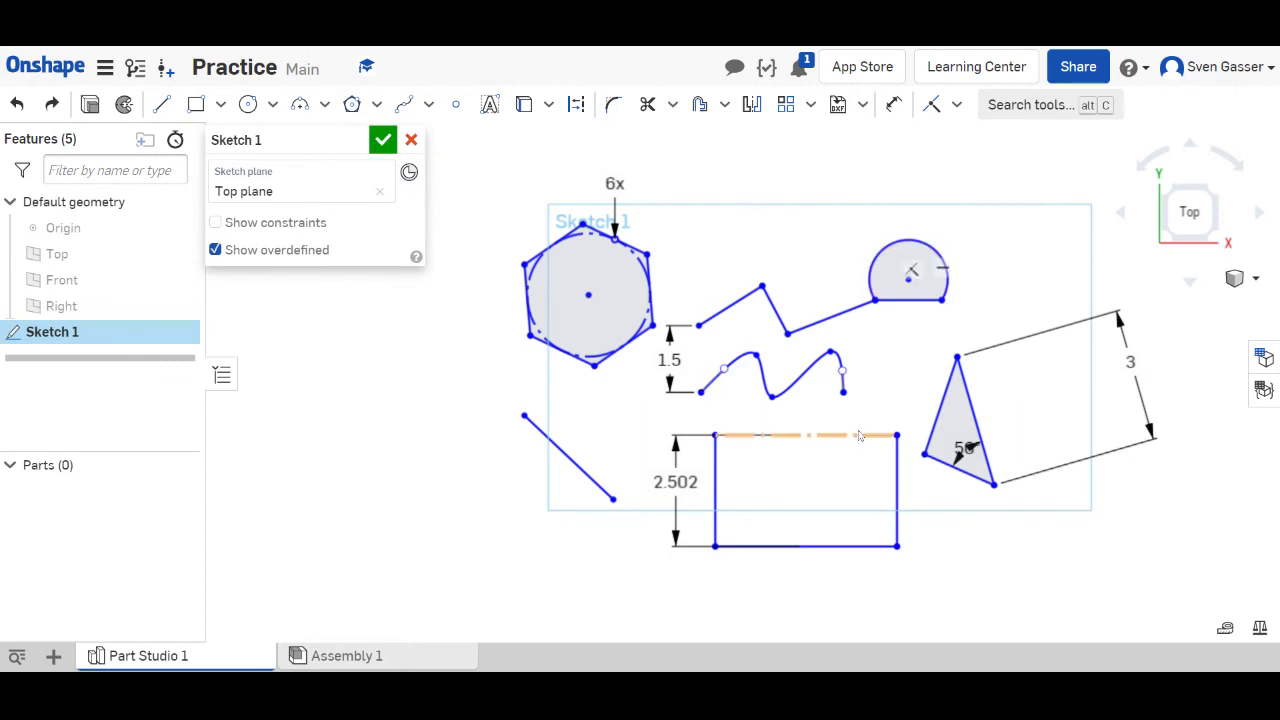
{"action": "scroll", "coordinate": [948, 356], "scroll_direction": "down", "scroll_amount": 5}
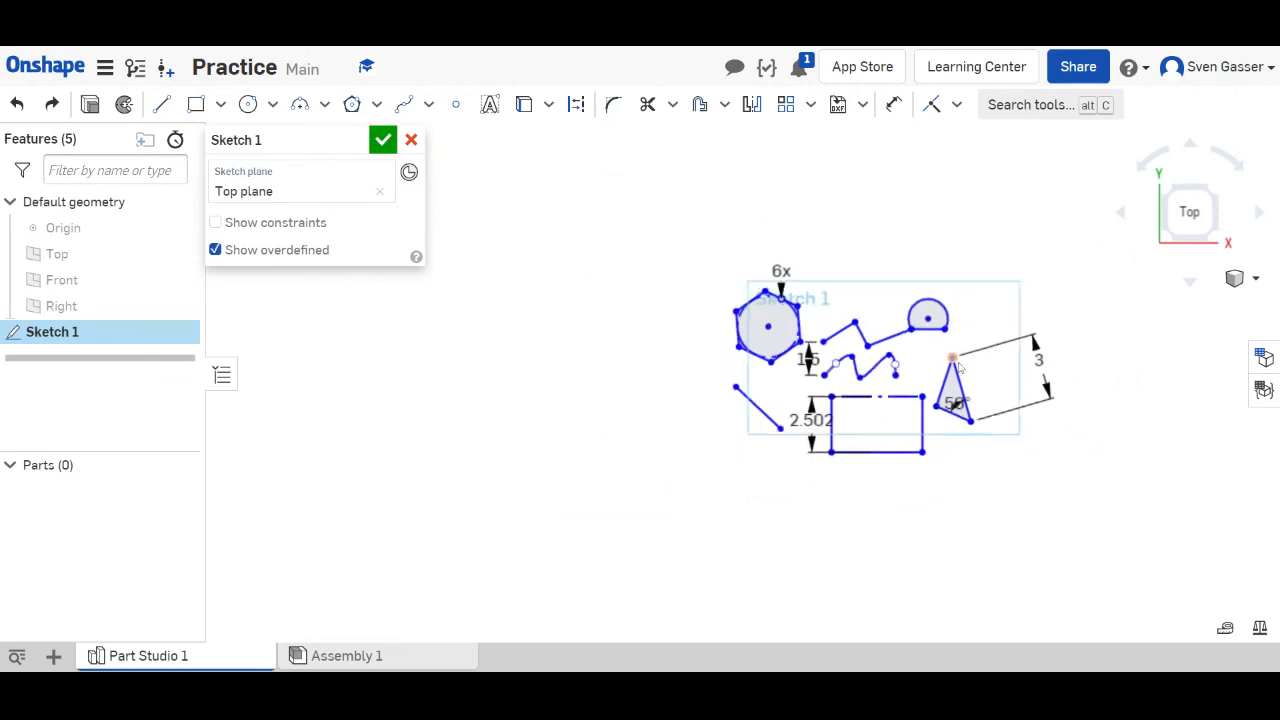
{"action": "scroll", "coordinate": [554, 380], "scroll_direction": "up", "scroll_amount": 5}
{"action": "left_click", "coordinate": [190, 108]}
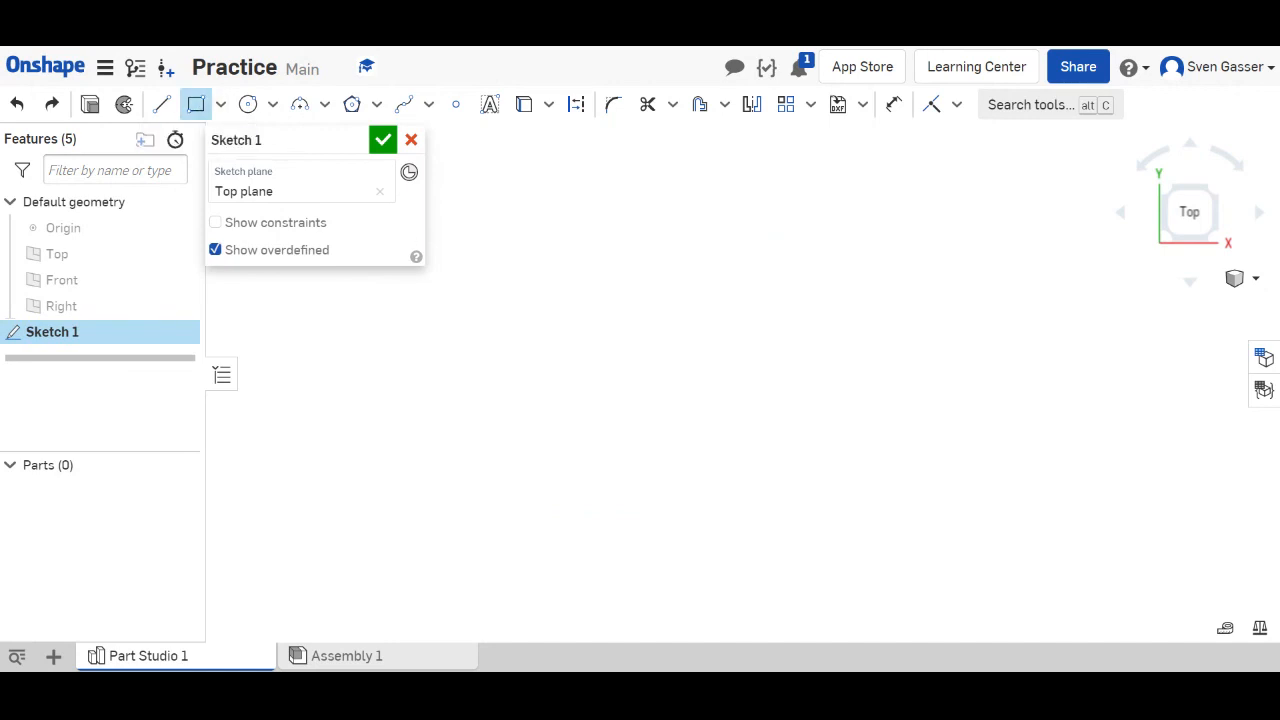
{"action": "left_click", "coordinate": [568, 261]}
{"action": "left_click", "coordinate": [585, 273]}
{"action": "left_click", "coordinate": [825, 452]}
{"action": "left_click", "coordinate": [727, 320]}
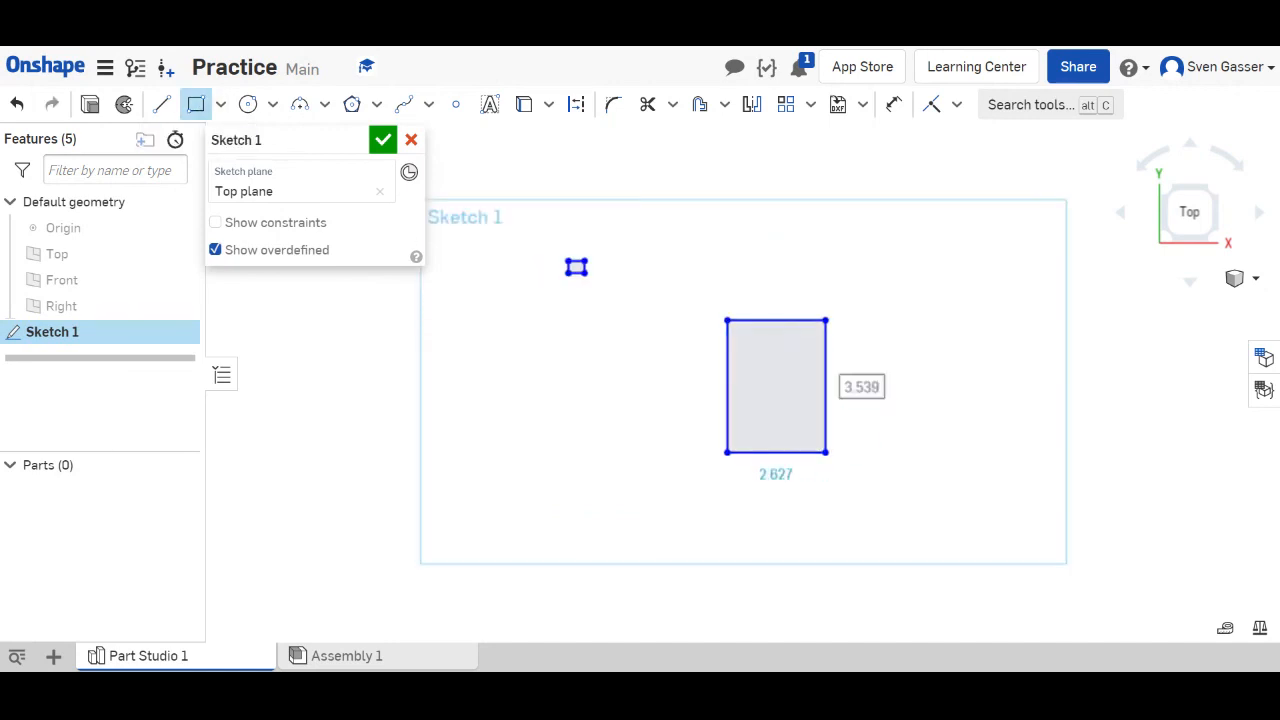
Fillet the upper-left corner of the new larger rectangle with a radius of about 1.653 in.
{"action": "left_click", "coordinate": [613, 104]}
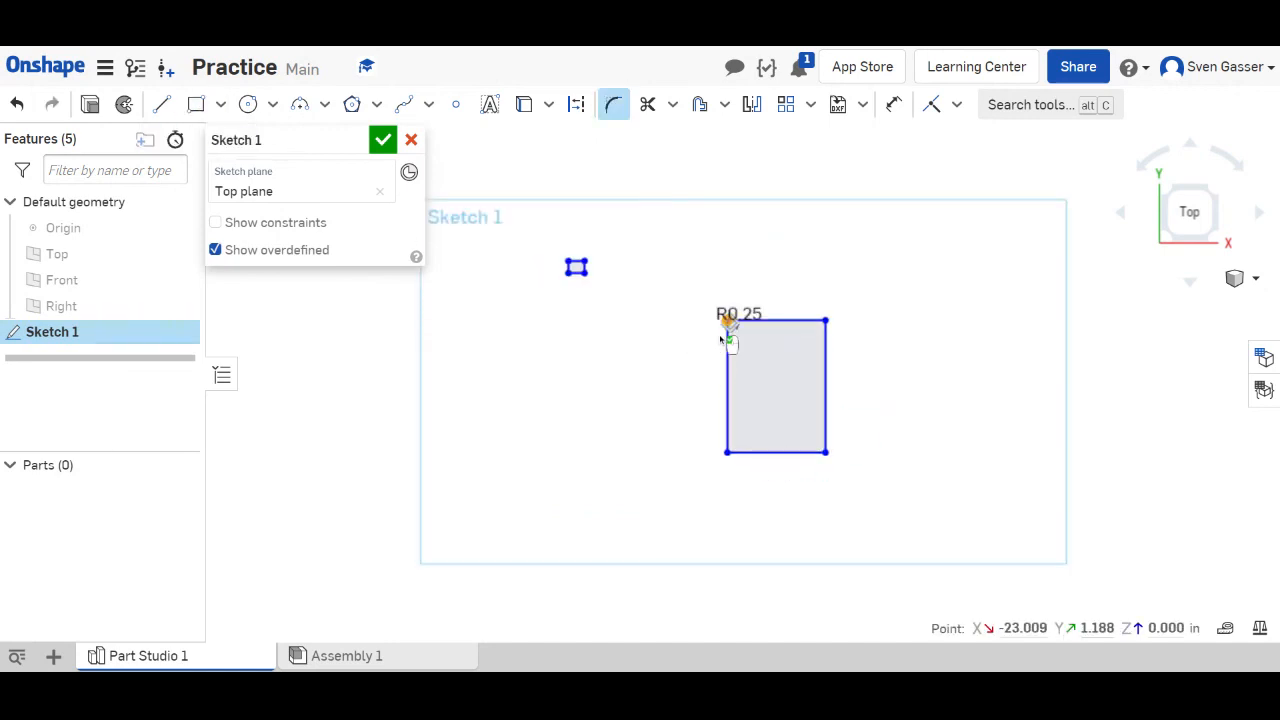
{"action": "scroll", "coordinate": [738, 325], "scroll_direction": "up", "scroll_amount": 3}
{"action": "left_click_drag", "start_coordinate": [740, 325], "coordinate": [758, 348]}
{"action": "scroll", "coordinate": [764, 392], "scroll_direction": "down", "scroll_amount": 3}
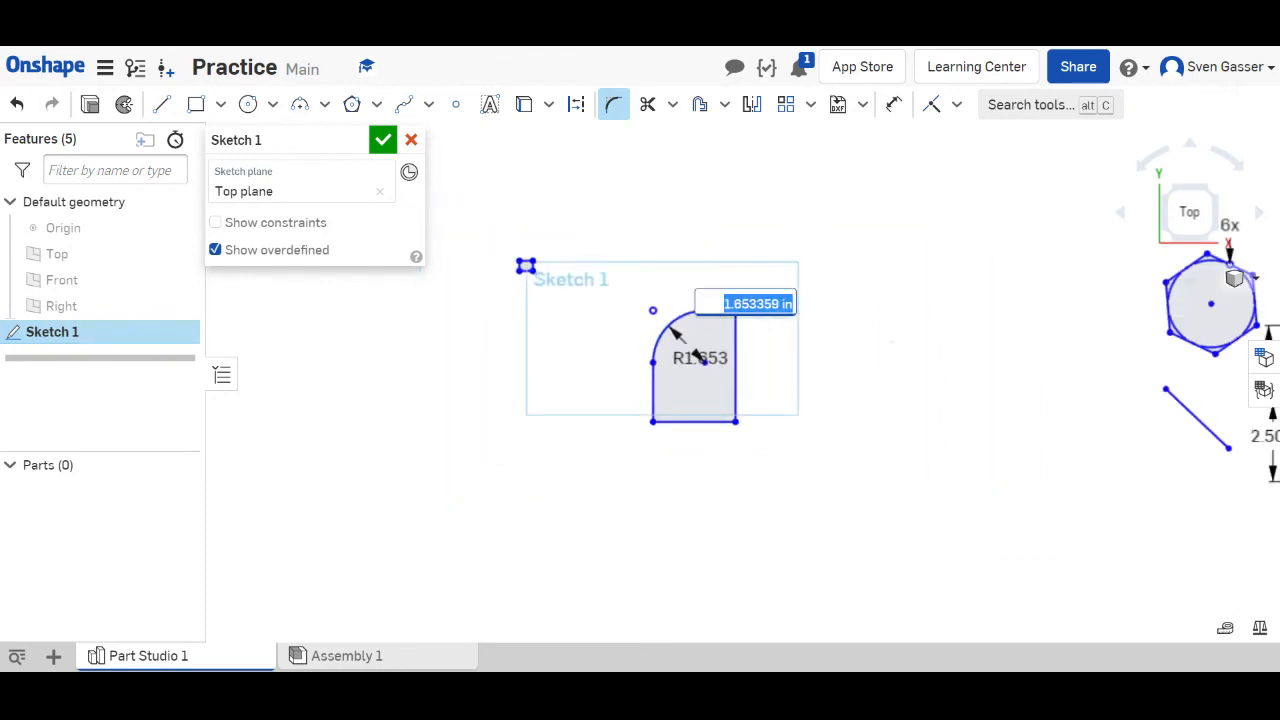
{"action": "key", "text": "Return"}
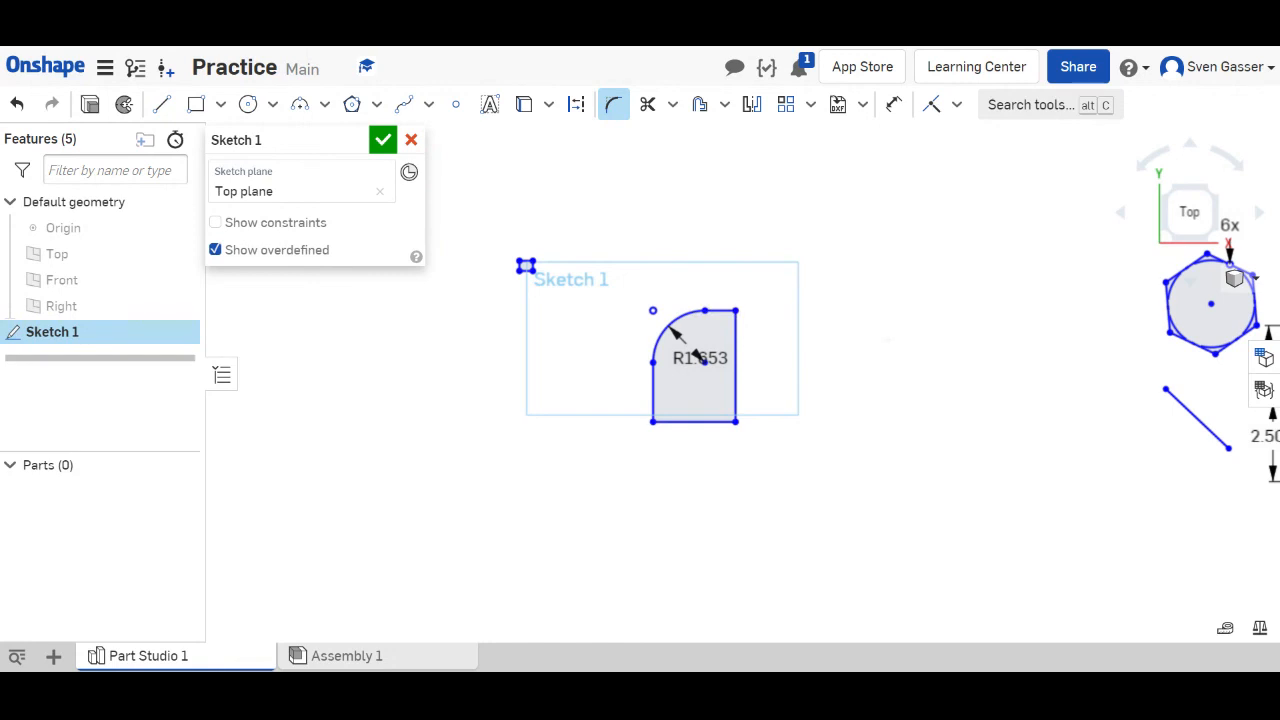
{"action": "scroll", "coordinate": [688, 366], "scroll_direction": "down", "scroll_amount": 5}
{"action": "scroll", "coordinate": [903, 316], "scroll_direction": "up", "scroll_amount": 2}
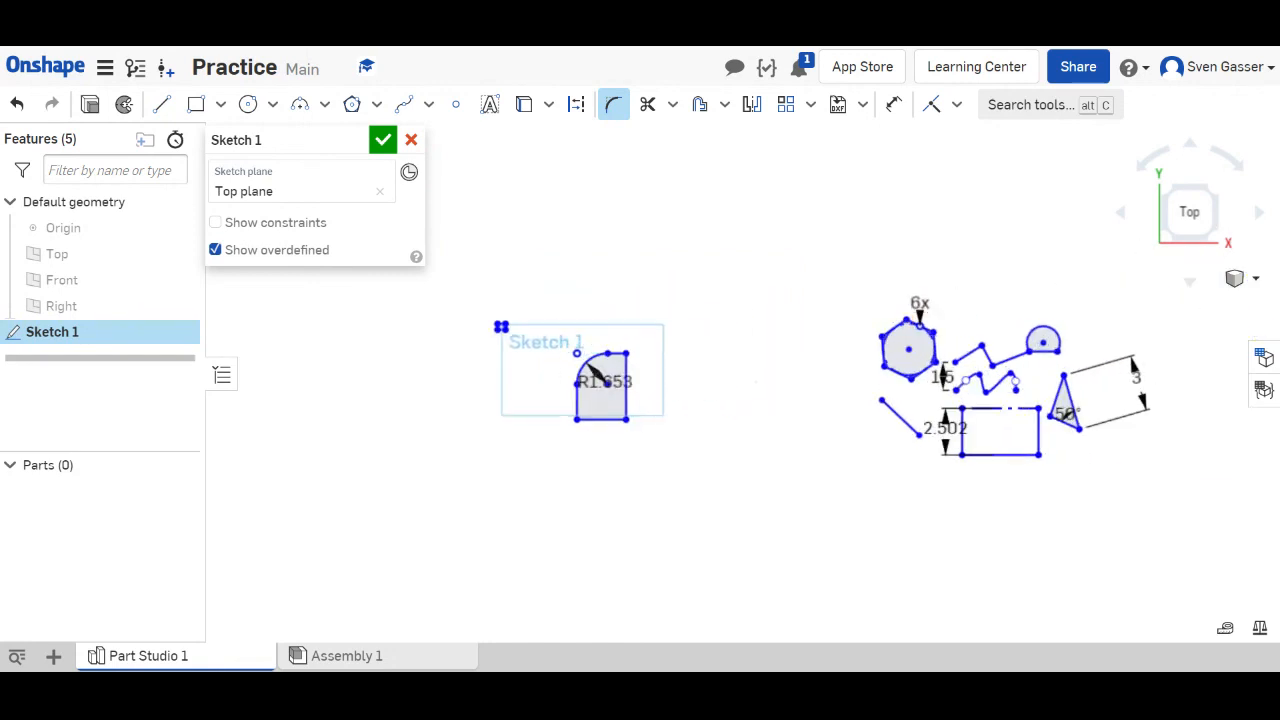
{"action": "left_click", "coordinate": [612, 106]}
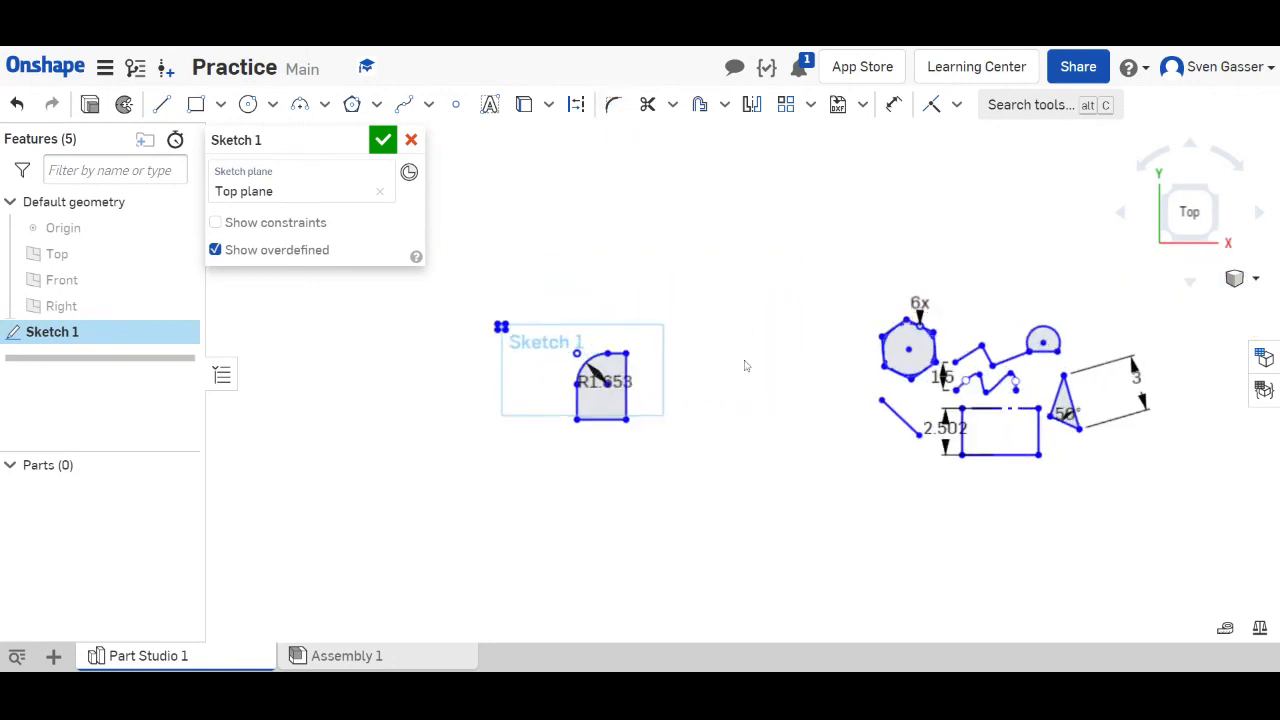